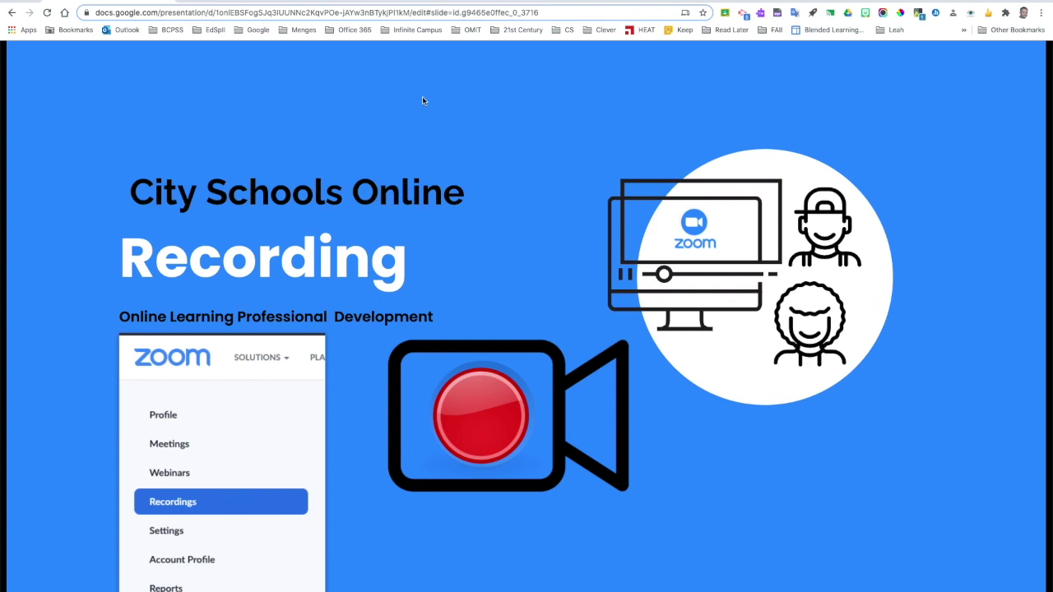
# - Present the "Recording - Key Points" slide, revealing its bullets one by one through the three lesson capture methods
pyautogui.click(444, 227)
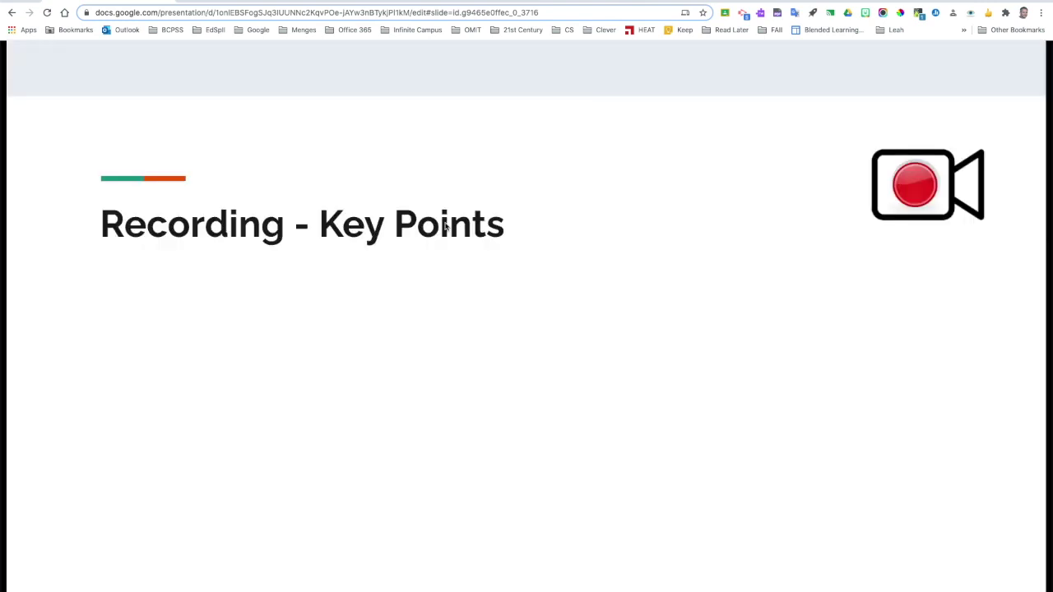
pyautogui.click(623, 182)
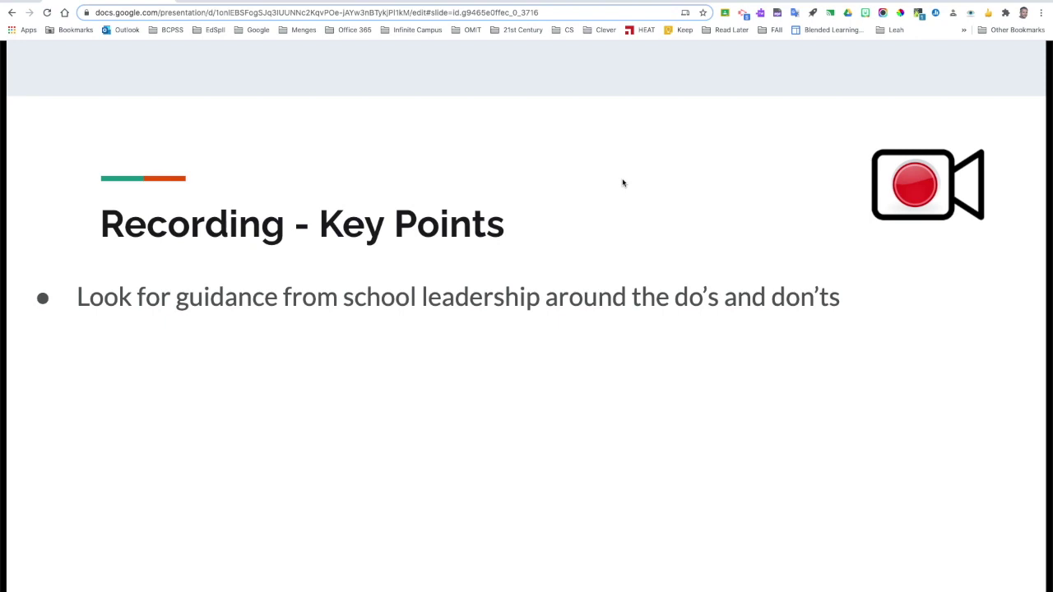
pyautogui.click(622, 182)
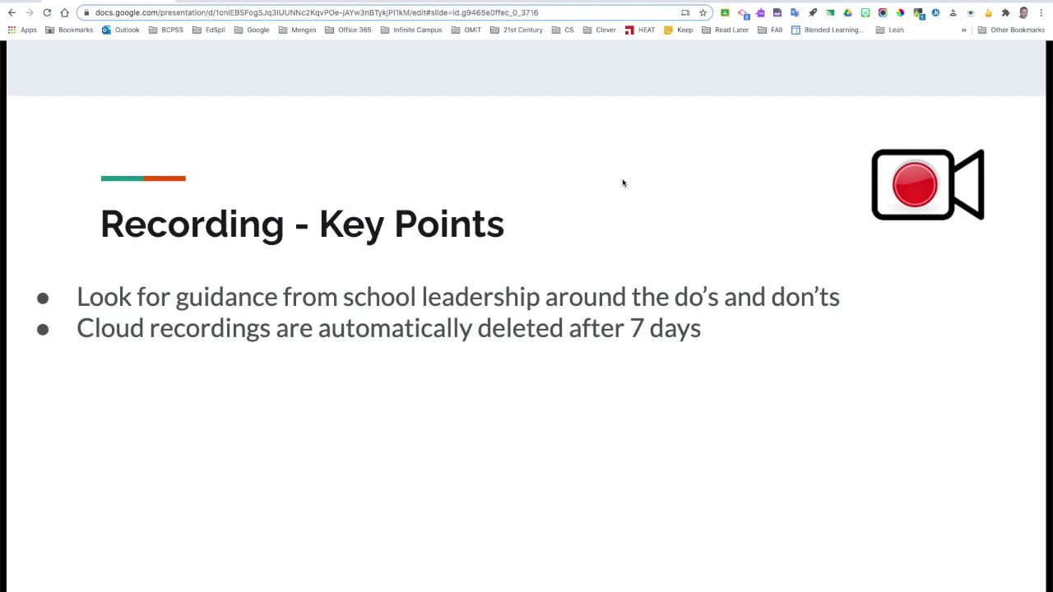
pyautogui.click(622, 183)
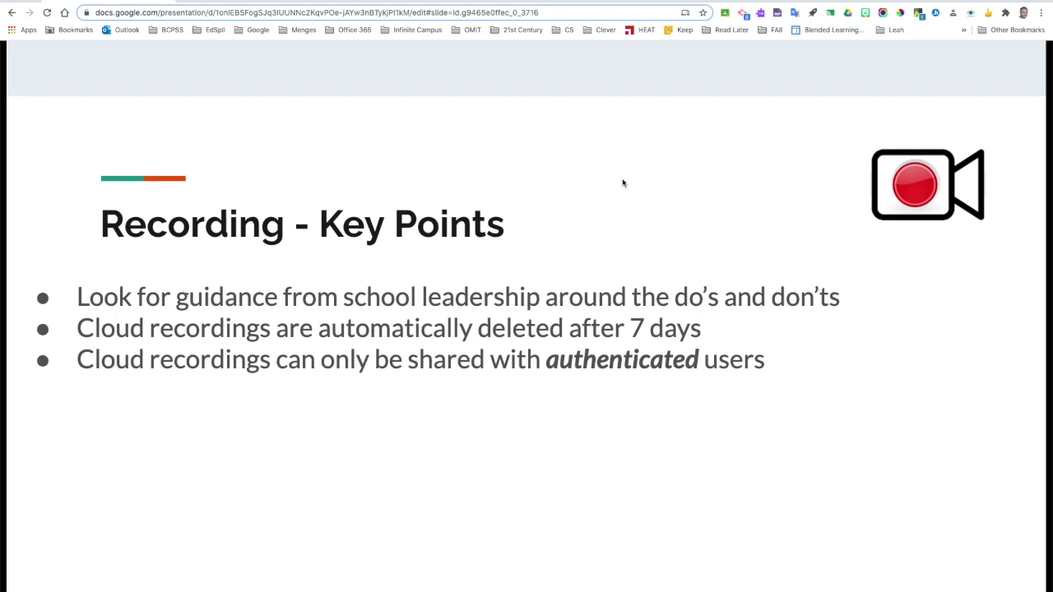
pyautogui.press('Right')
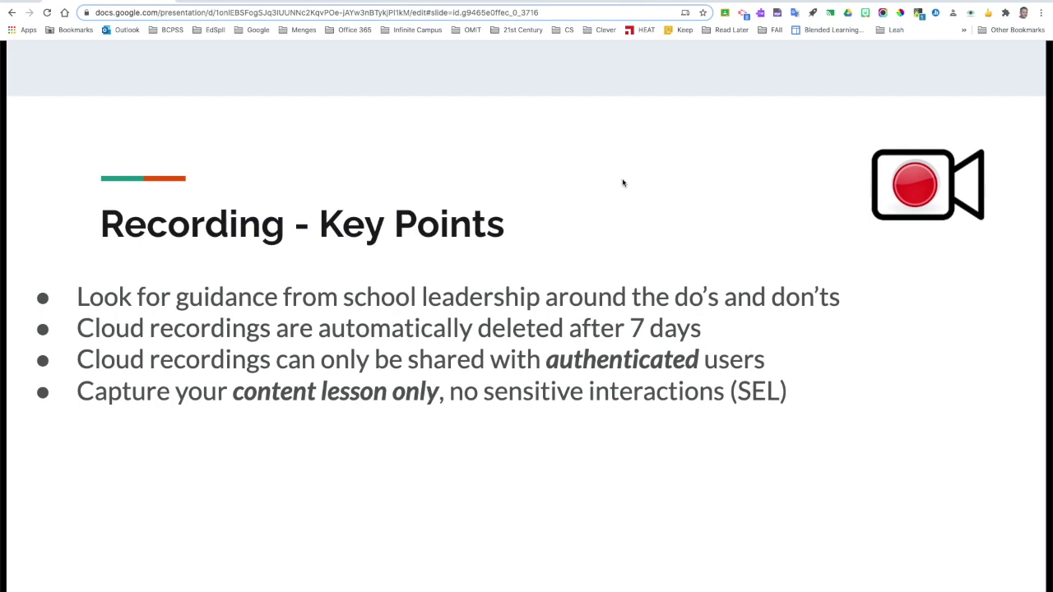
pyautogui.press('Right')
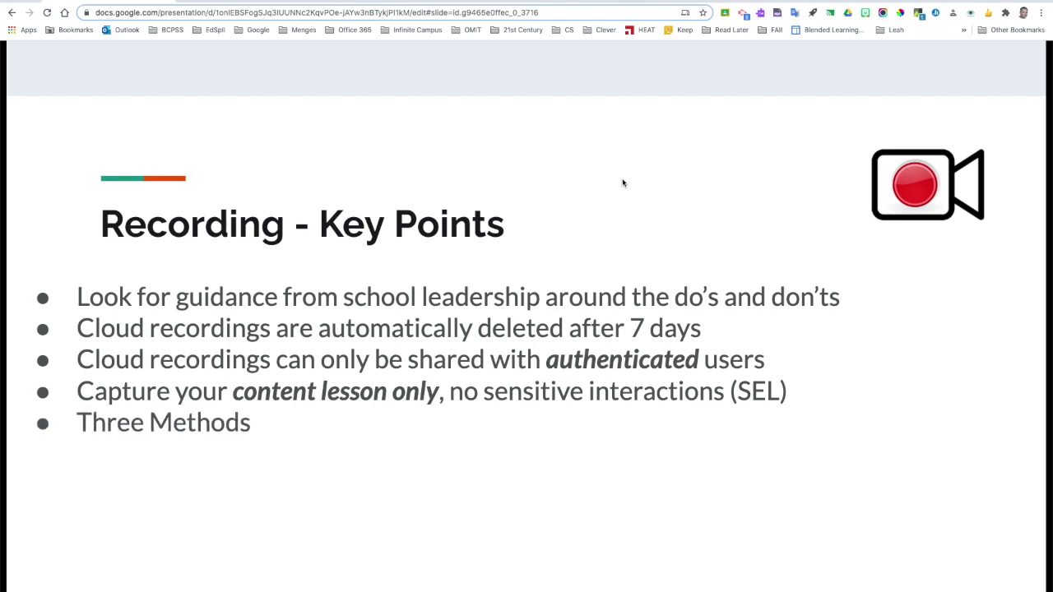
pyautogui.press('Right')
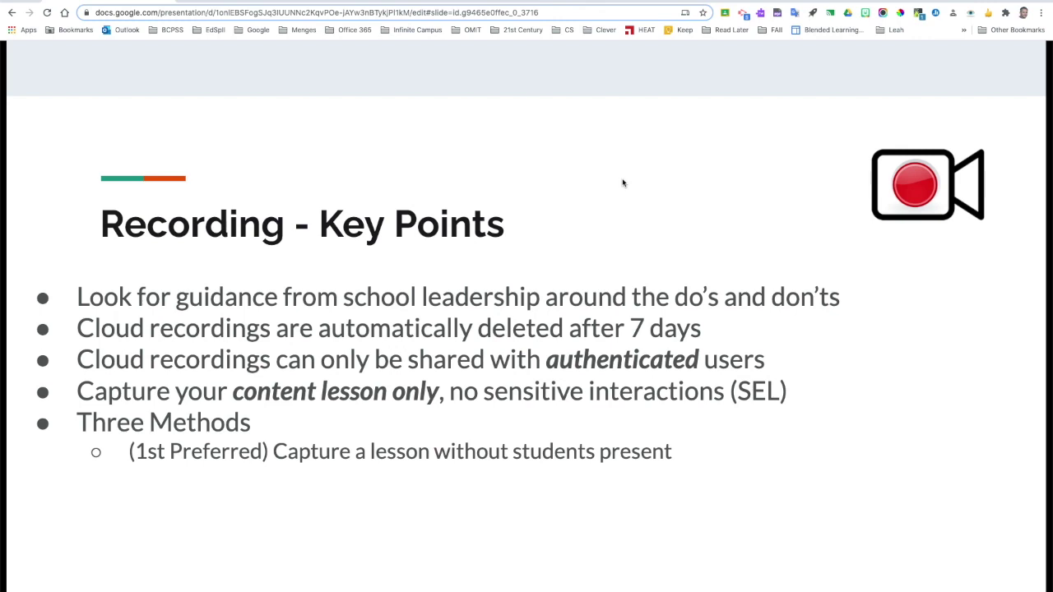
pyautogui.press('Right')
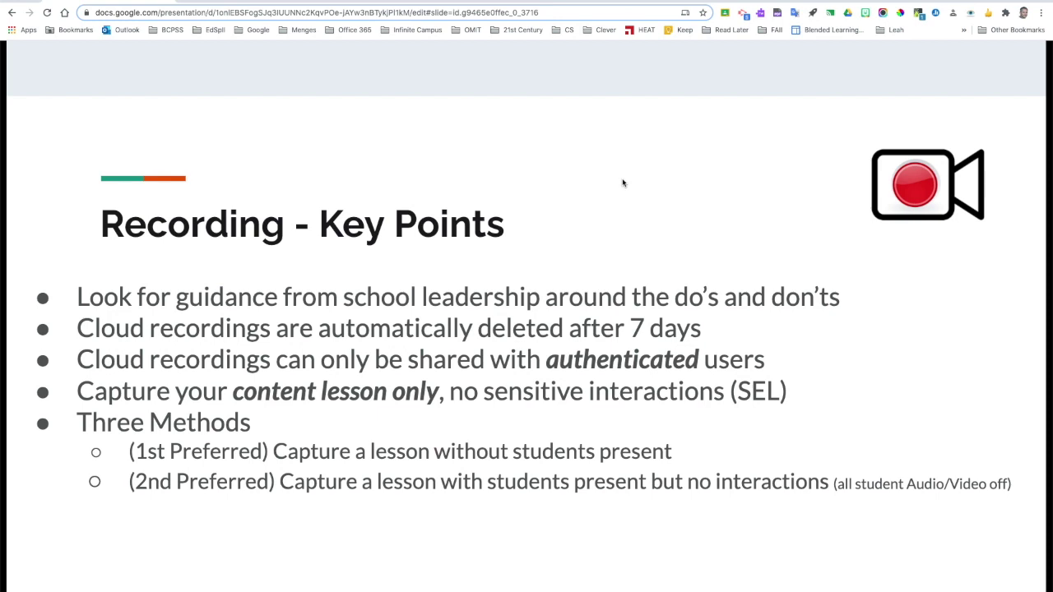
pyautogui.press('Right')
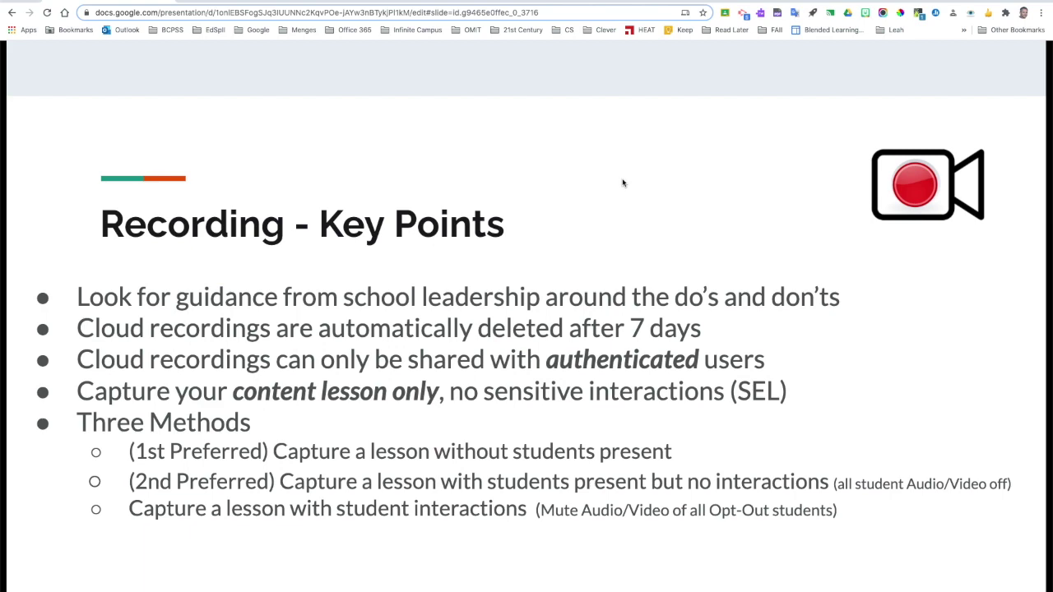
# - Switch to the host's Zoom meeting and start recording it, confirming the recording request
pyautogui.press('super+m')
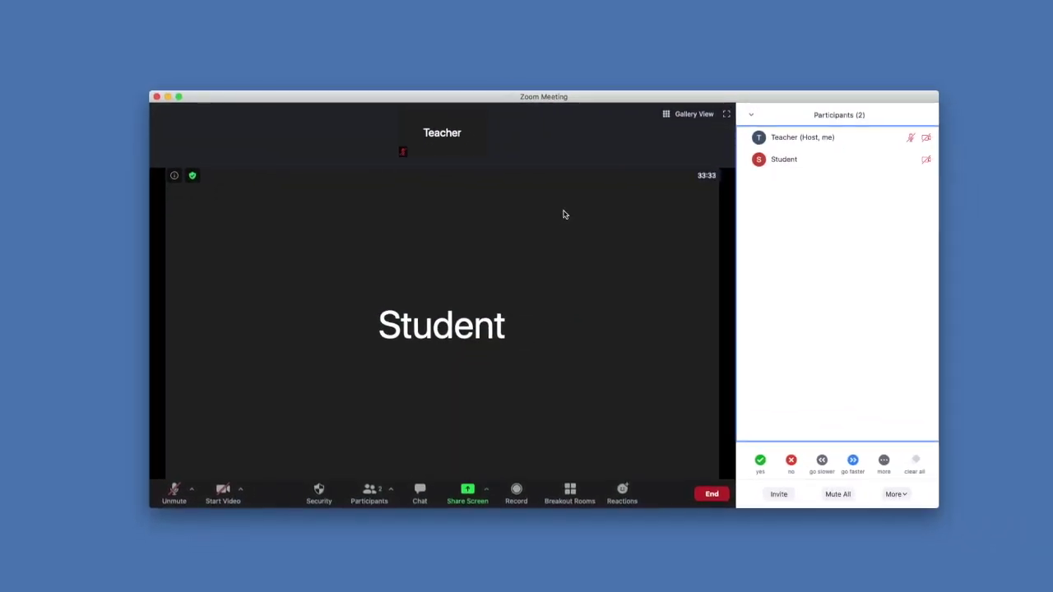
pyautogui.moveTo(796, 158)
pyautogui.click(516, 491)
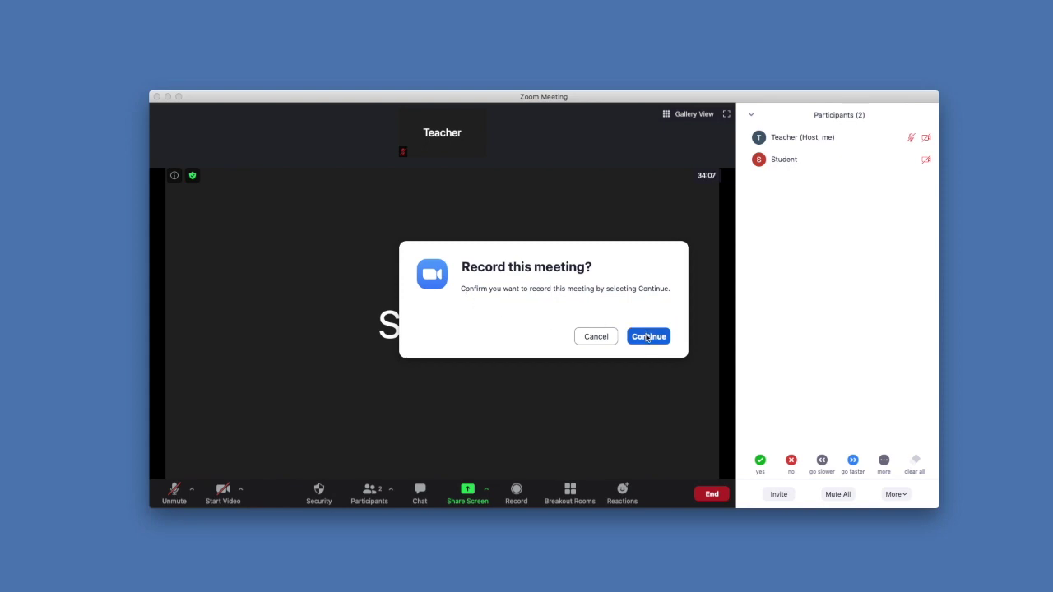
pyautogui.click(647, 336)
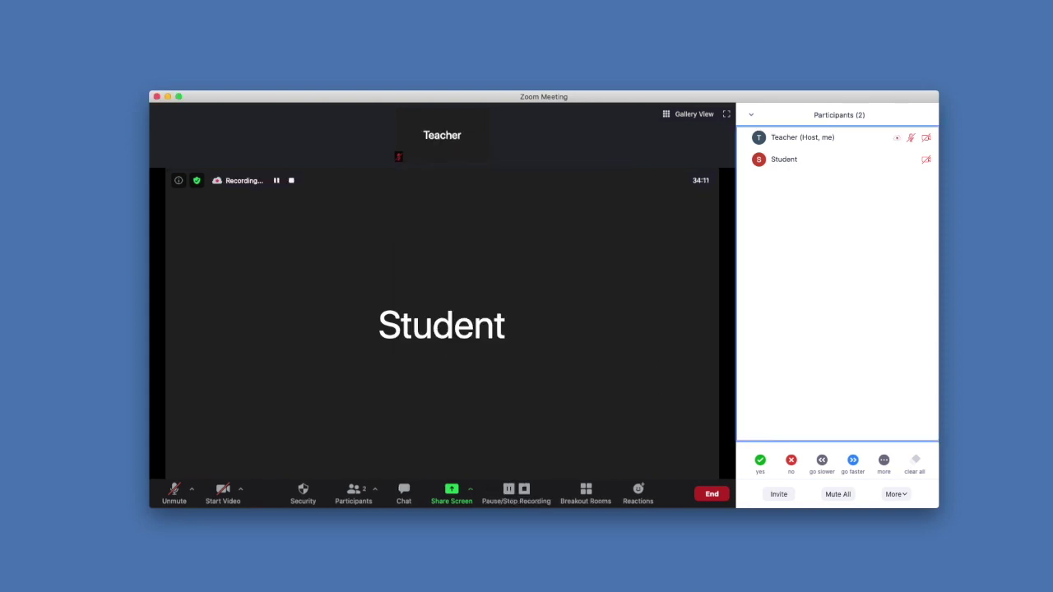
# - In the student's browser meeting window, accept the recording notice and join computer audio with microphone access allowed
pyautogui.moveTo(683, 586)
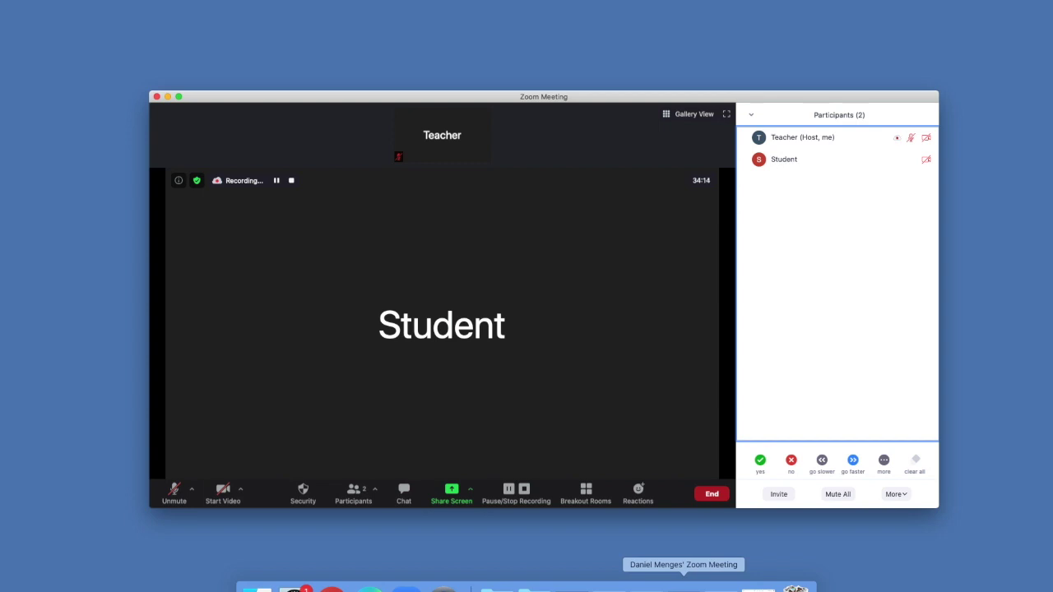
pyautogui.click(684, 586)
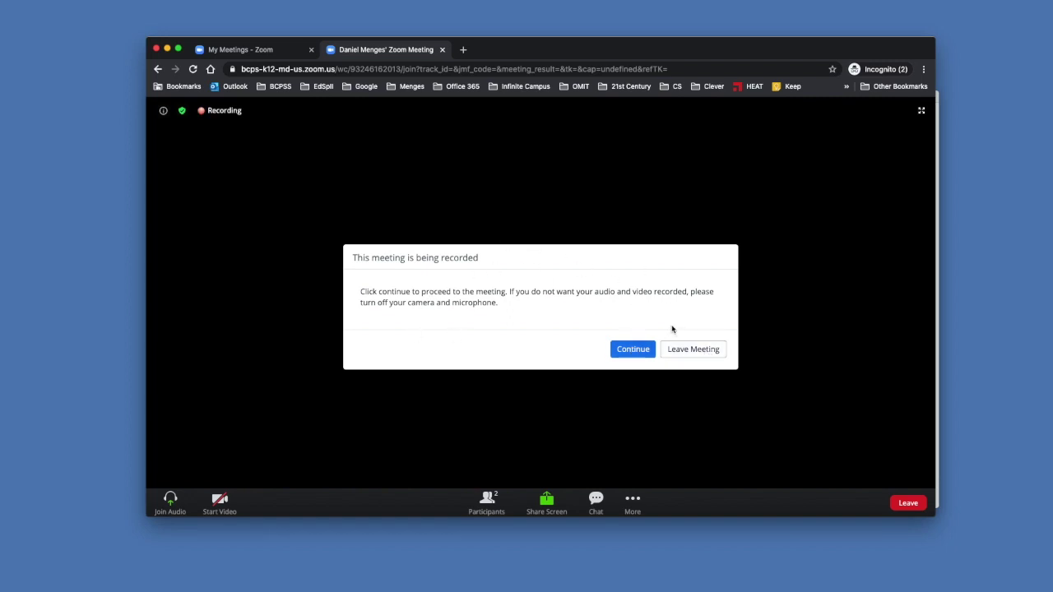
pyautogui.click(633, 350)
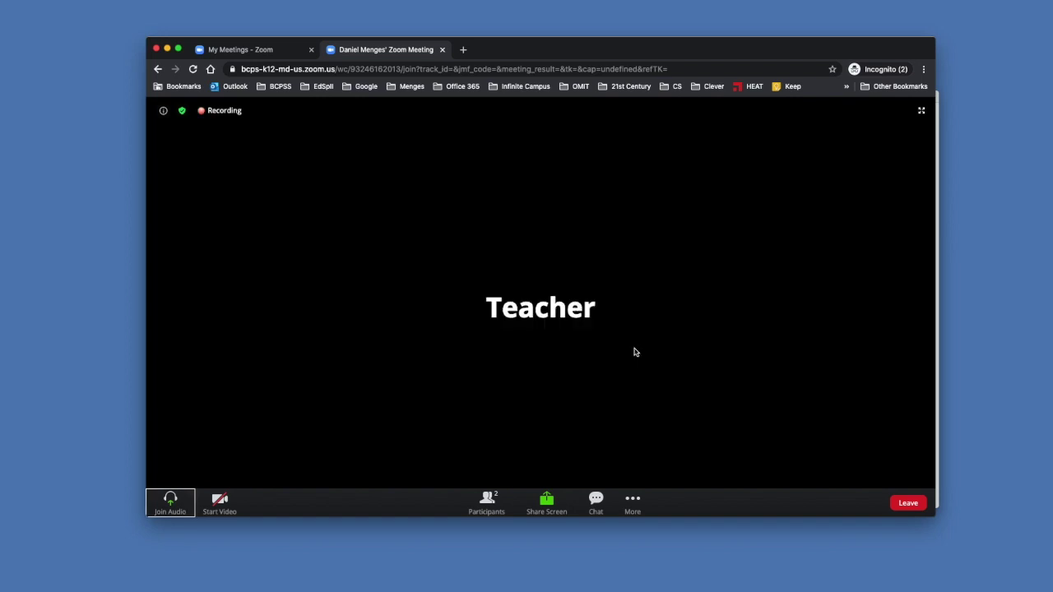
pyautogui.click(171, 505)
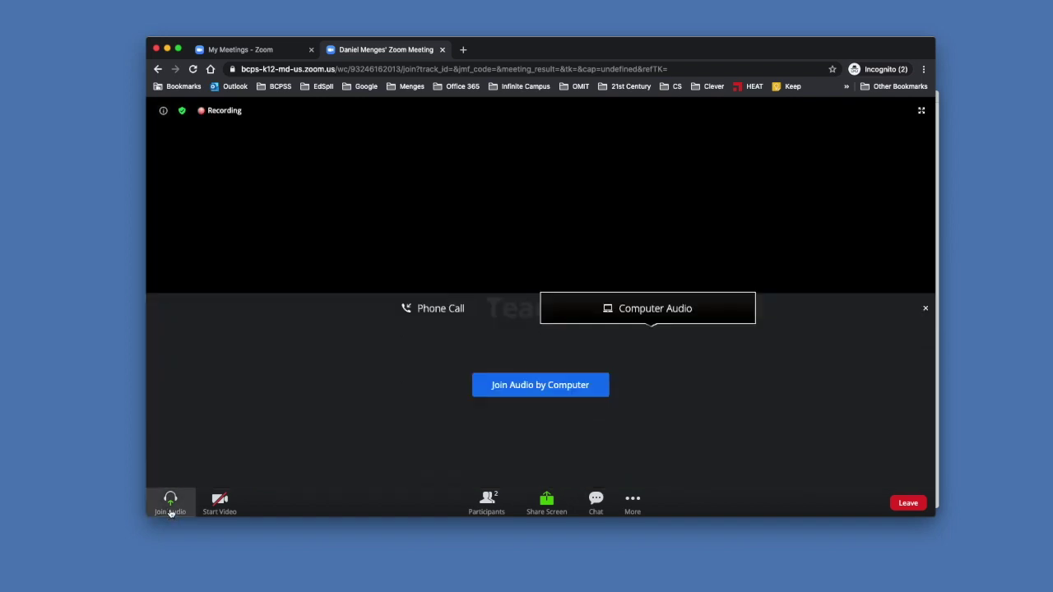
pyautogui.click(565, 375)
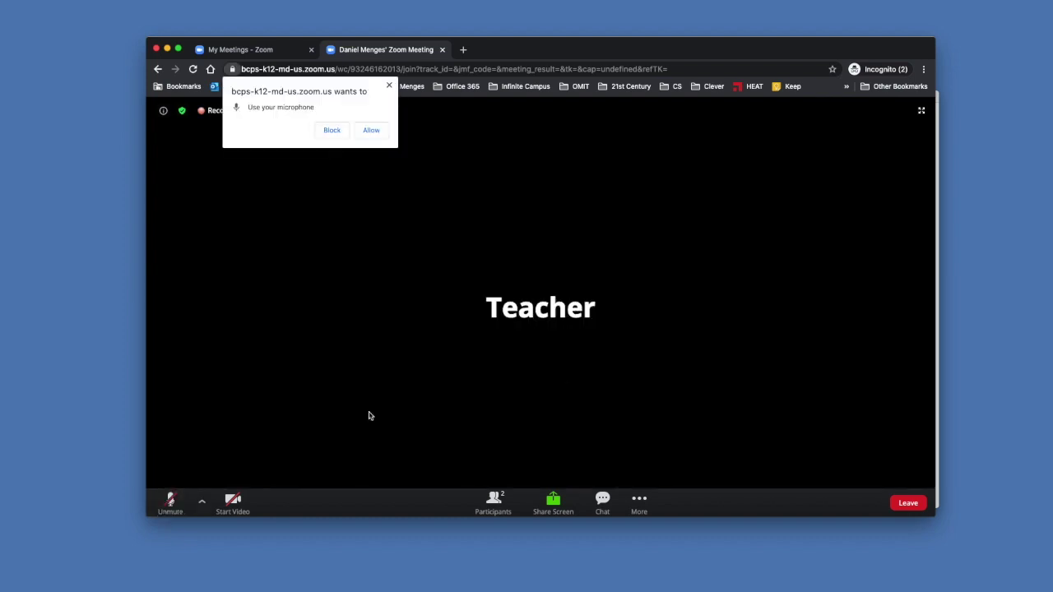
pyautogui.click(369, 133)
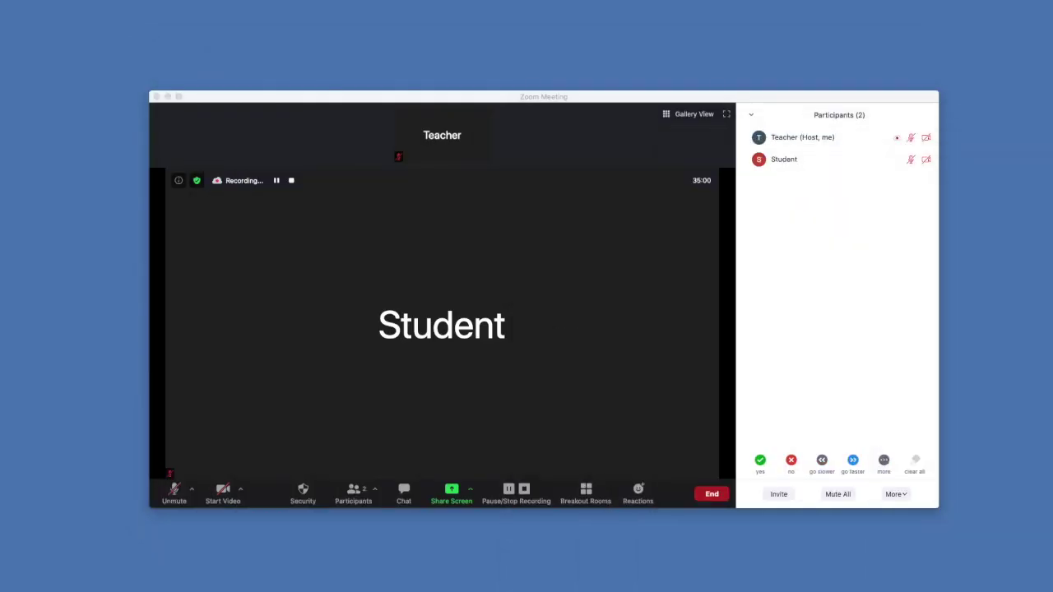
# - In the host's Zoom window, disallow participants from unmuting themselves and from using chat
pyautogui.moveTo(545, 99); pyautogui.dragTo(530, 36)
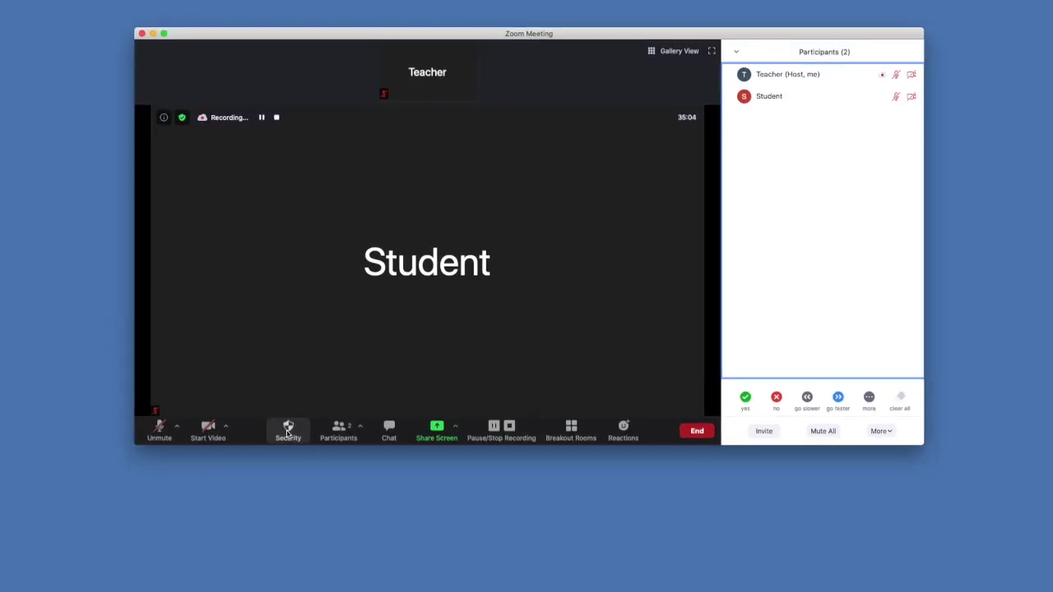
pyautogui.click(288, 430)
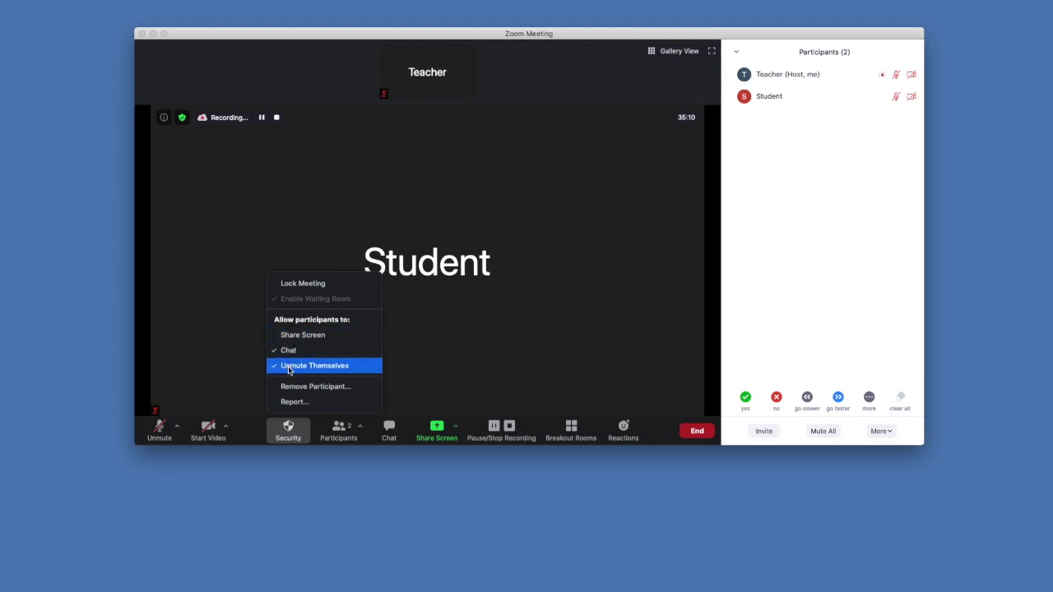
pyautogui.click(288, 371)
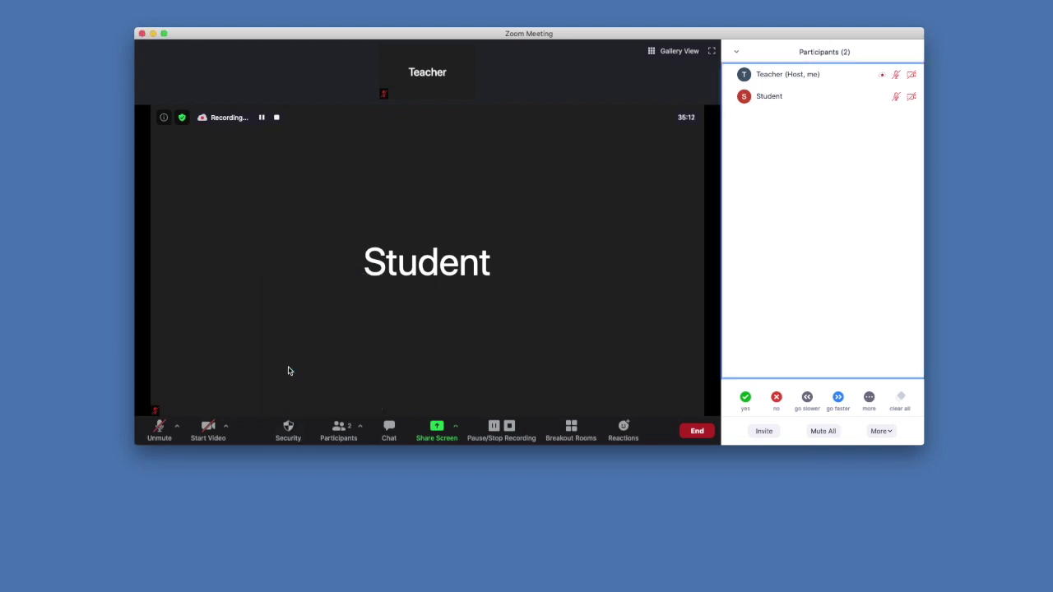
pyautogui.click(288, 427)
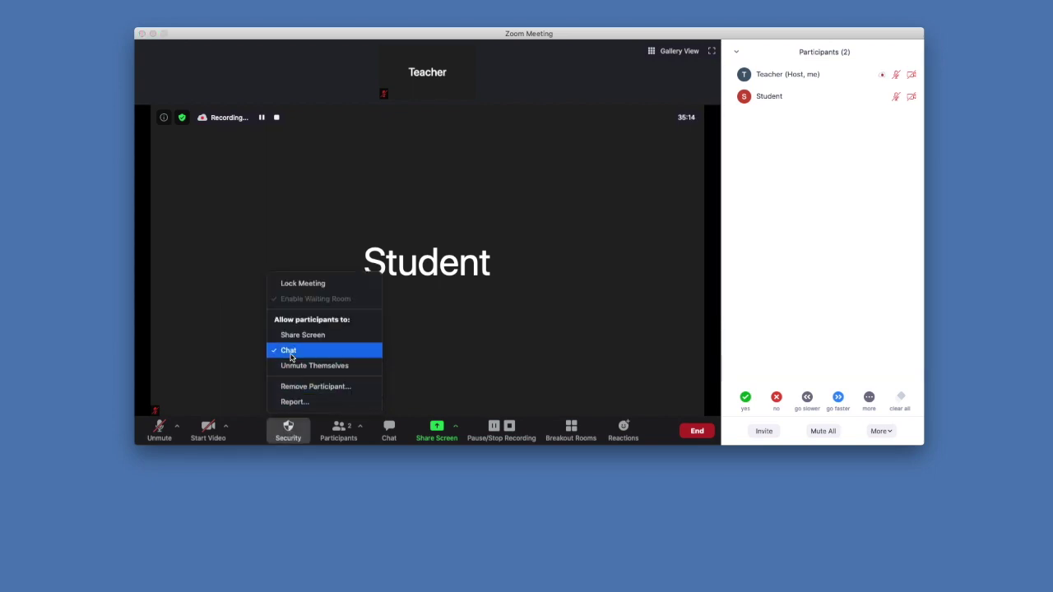
pyautogui.click(289, 352)
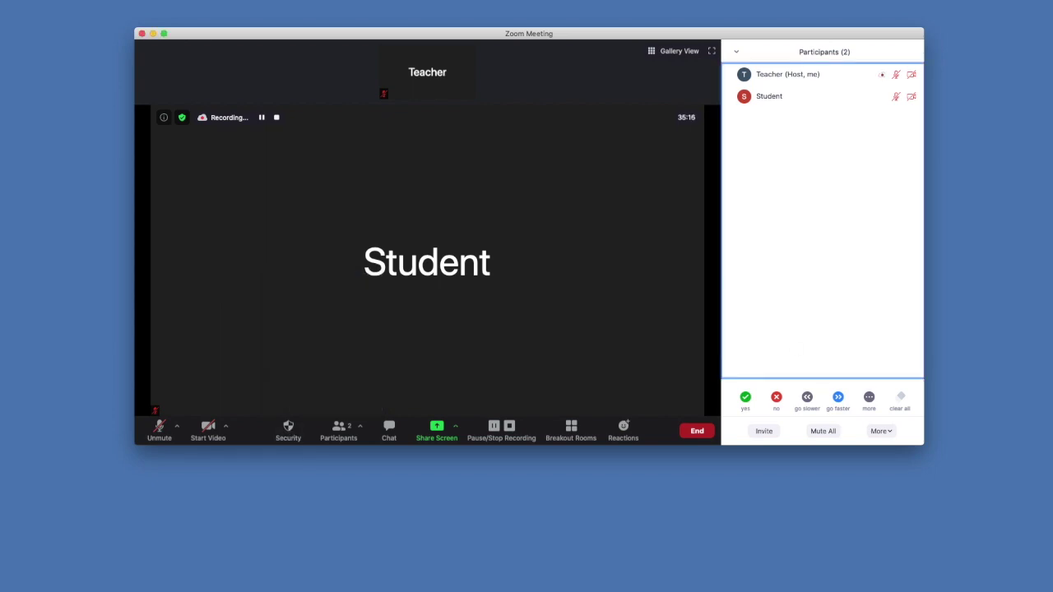
# - In the student's browser meeting window, try to unmute the microphone, and start the video with camera access allowed
pyautogui.press('super+Tab')
pyautogui.moveTo(639, 38); pyautogui.dragTo(505, 28)
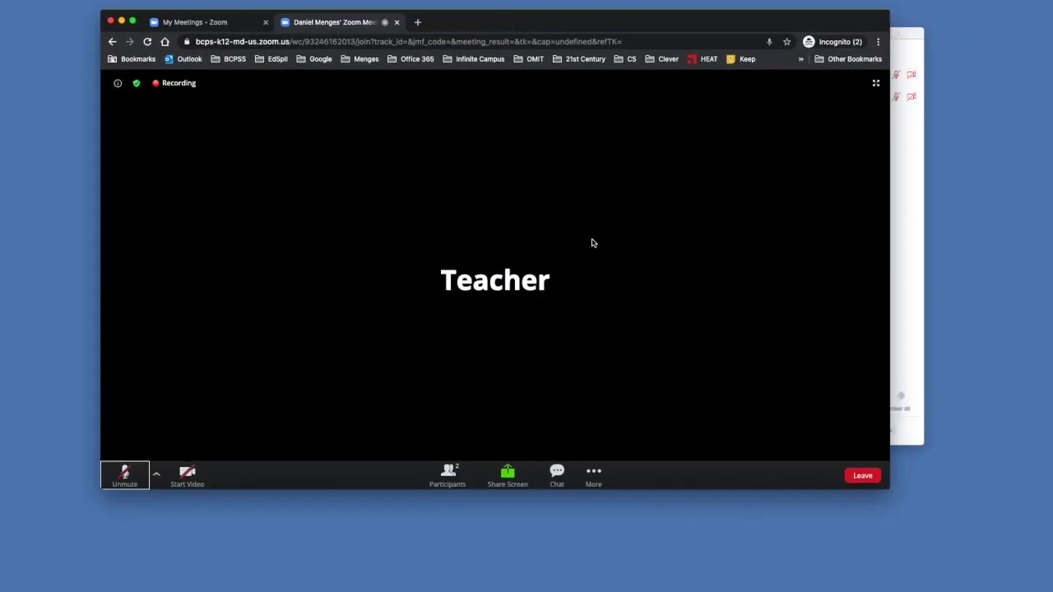
pyautogui.click(126, 474)
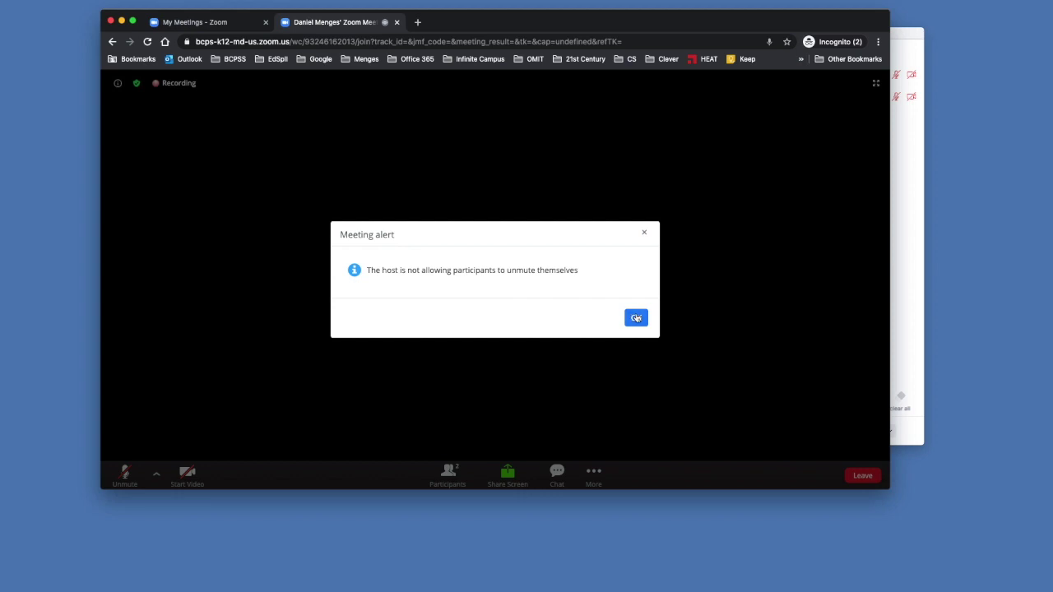
pyautogui.click(636, 318)
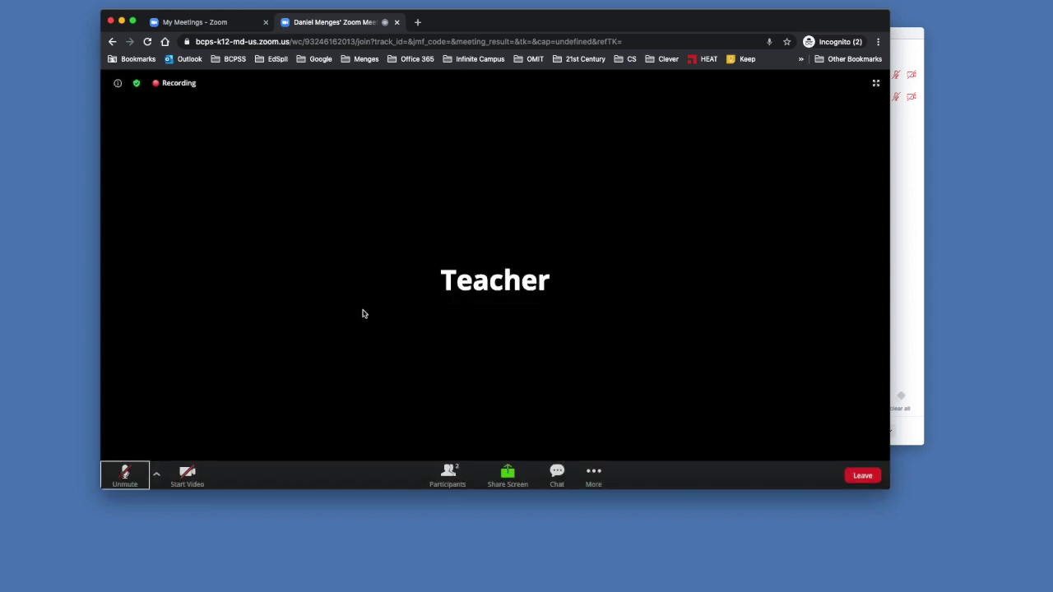
pyautogui.click(188, 475)
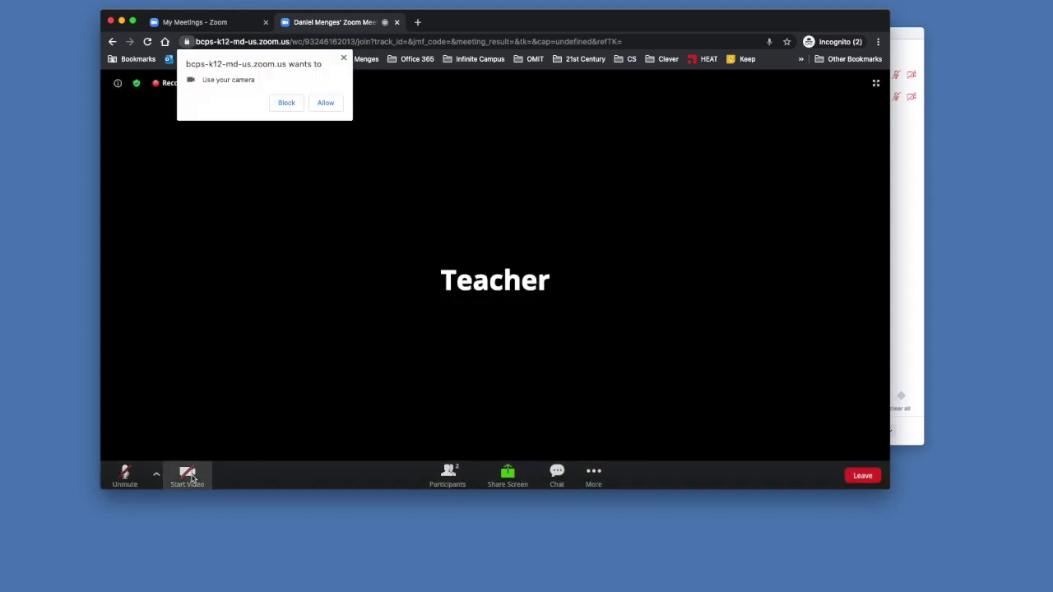
pyautogui.click(324, 103)
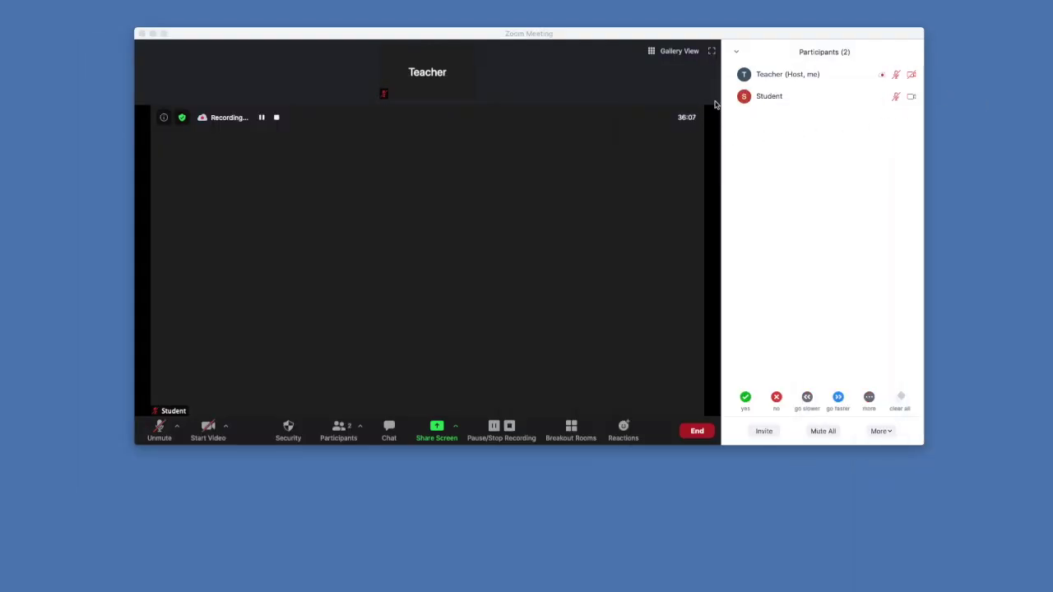
# - Stop the student's video as host, and try to restart it from the student's browser window
pyautogui.moveTo(790, 104)
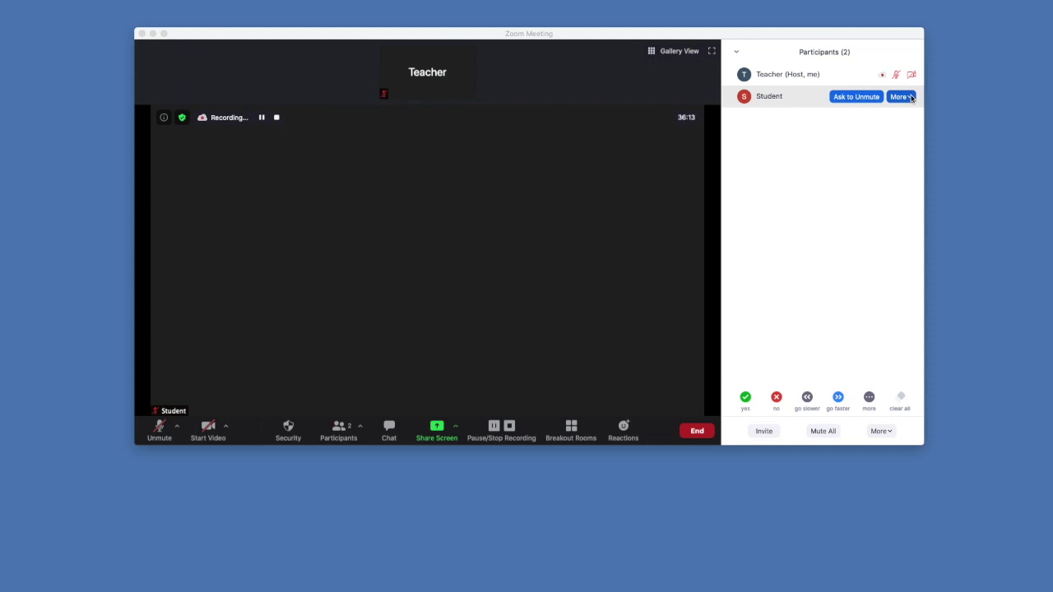
pyautogui.click(909, 97)
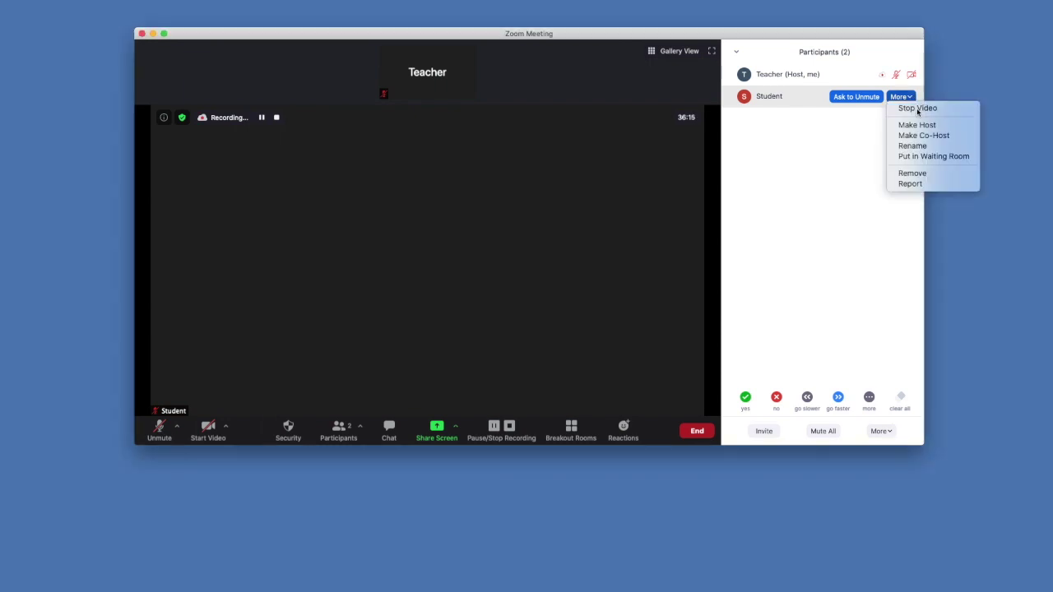
pyautogui.click(915, 107)
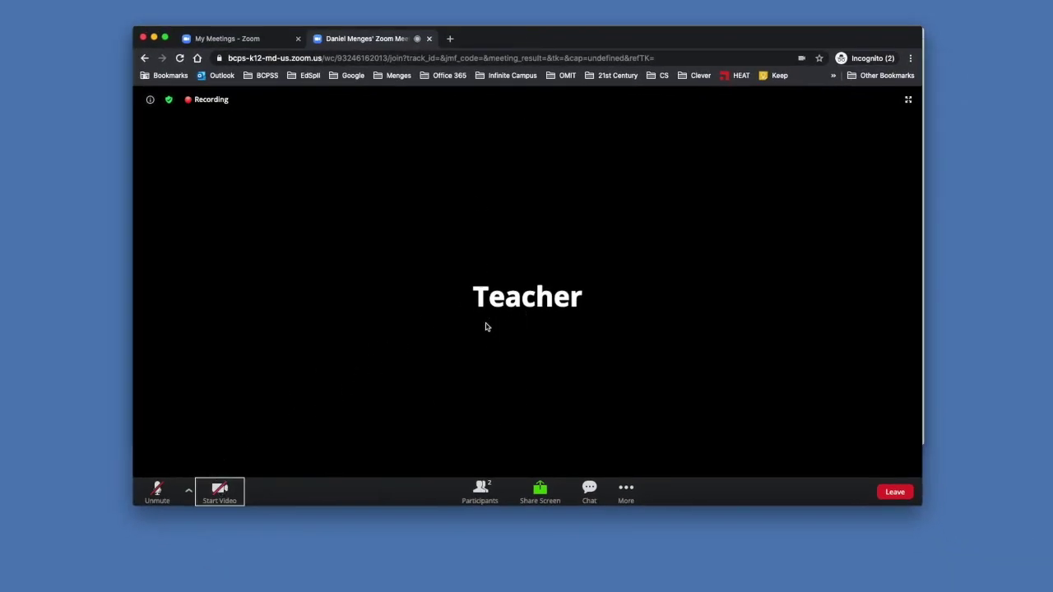
pyautogui.click(218, 494)
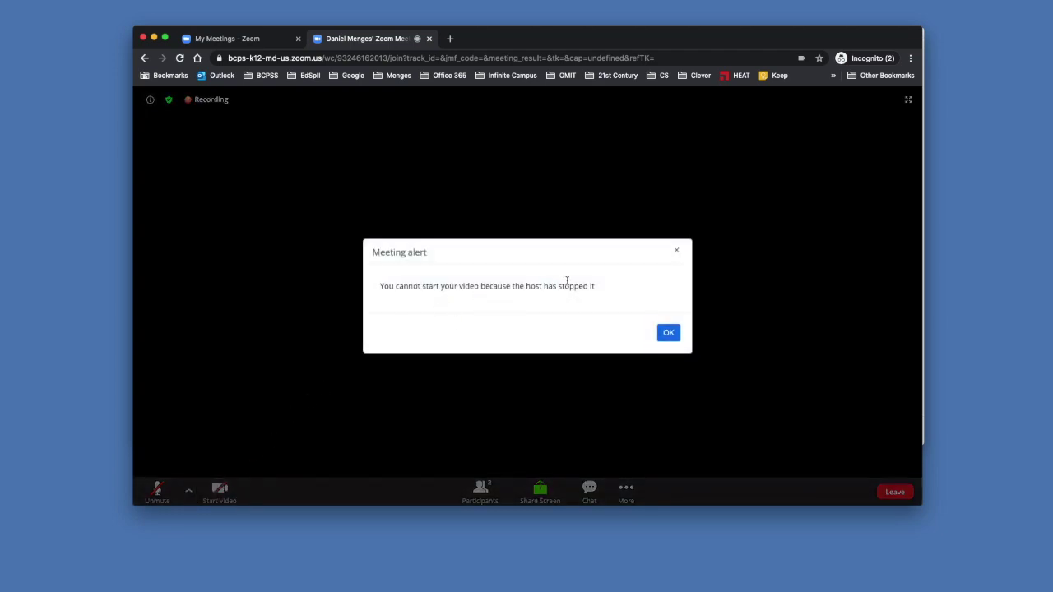
pyautogui.click(671, 336)
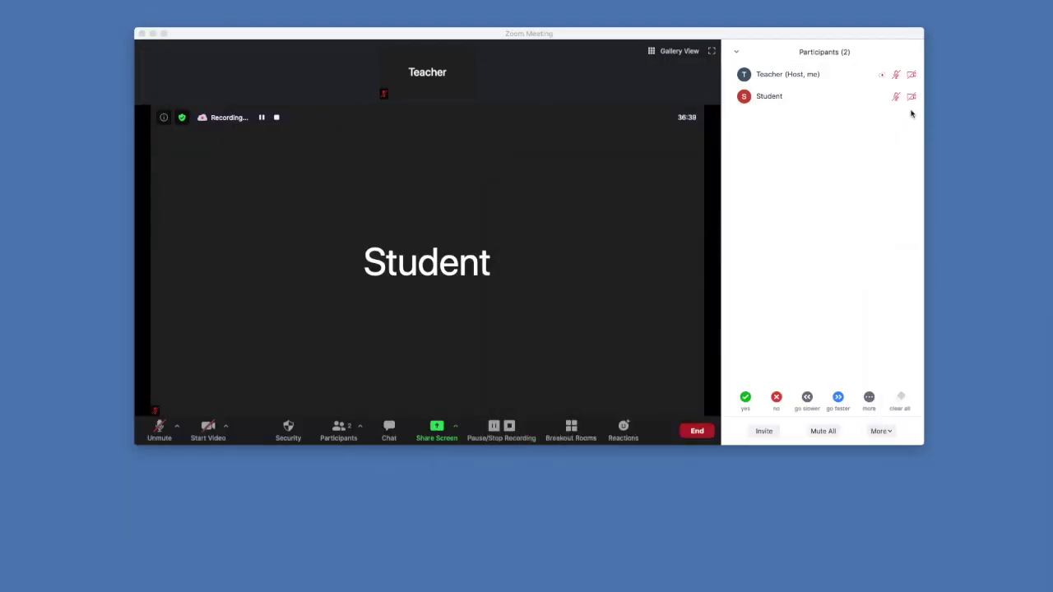
# - From the host's participant list, ask the student to unmute
pyautogui.moveTo(913, 100)
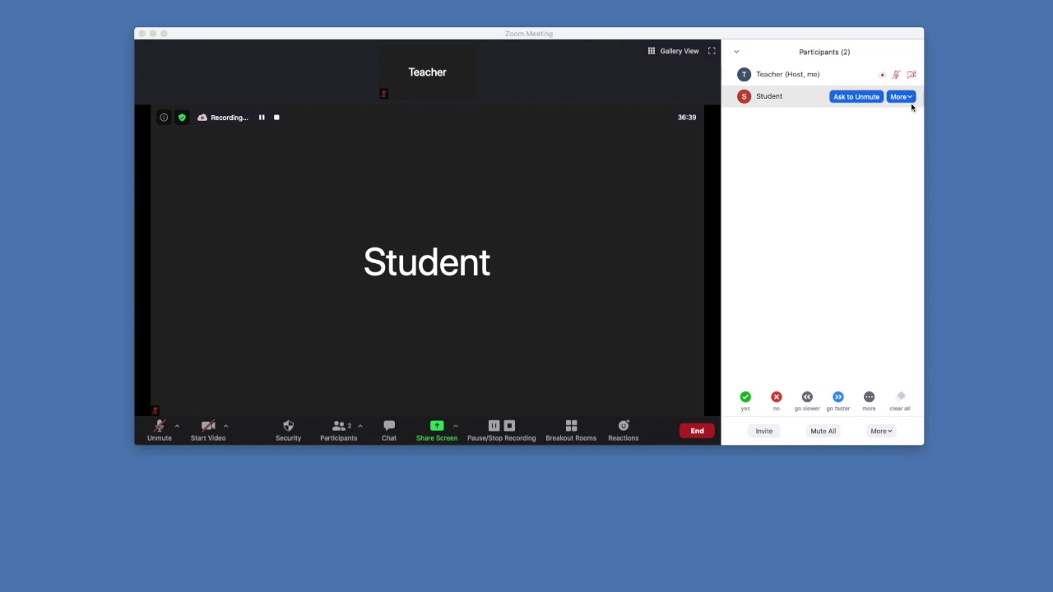
pyautogui.click(858, 97)
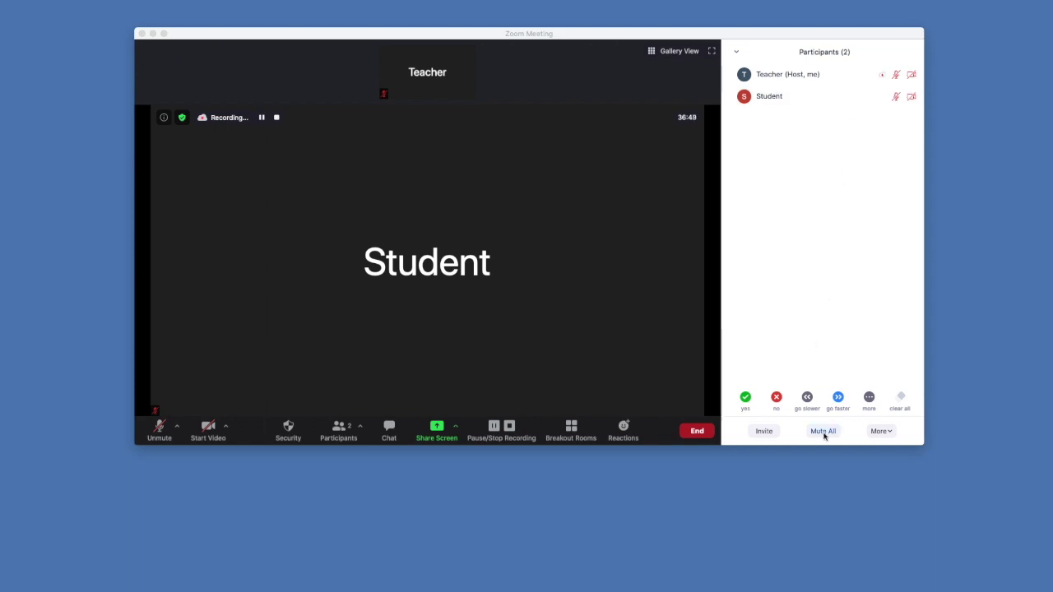
# - Review the host's options for all participants and the additional options for the student in the participant list
pyautogui.click(880, 431)
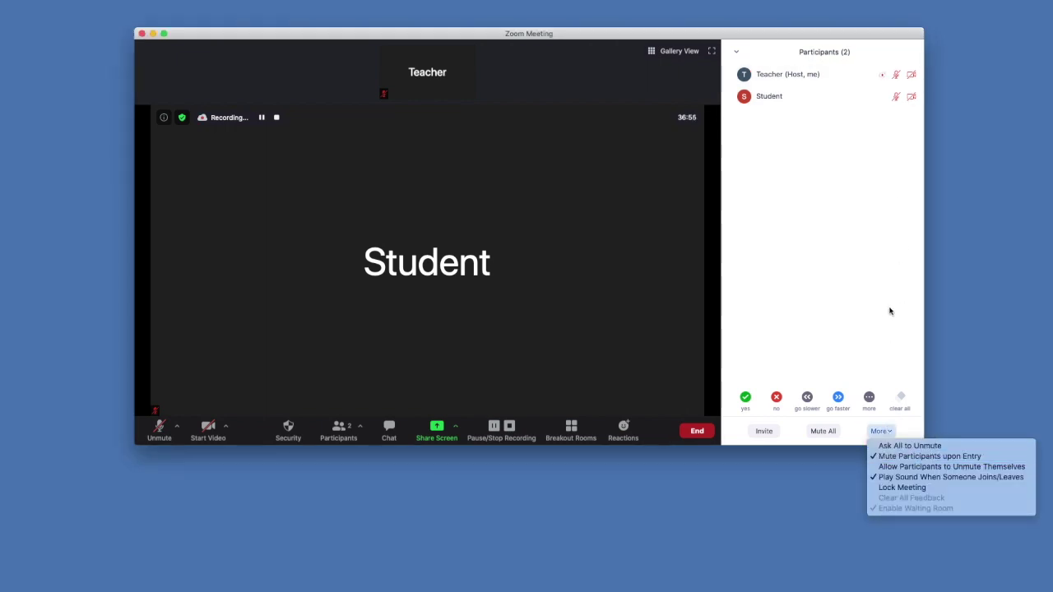
pyautogui.click(886, 238)
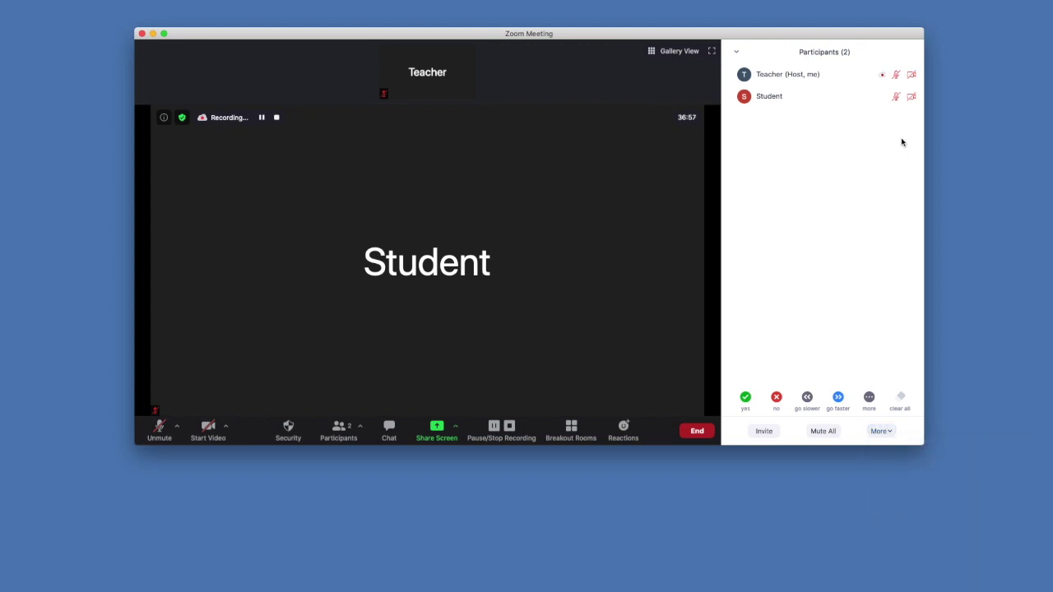
pyautogui.click(911, 98)
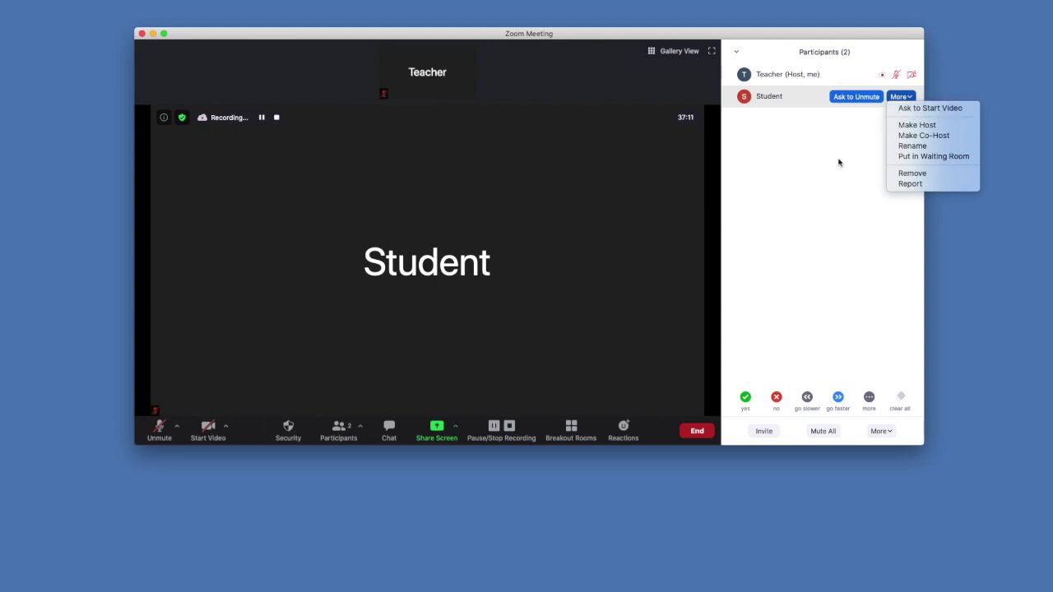
pyautogui.click(829, 188)
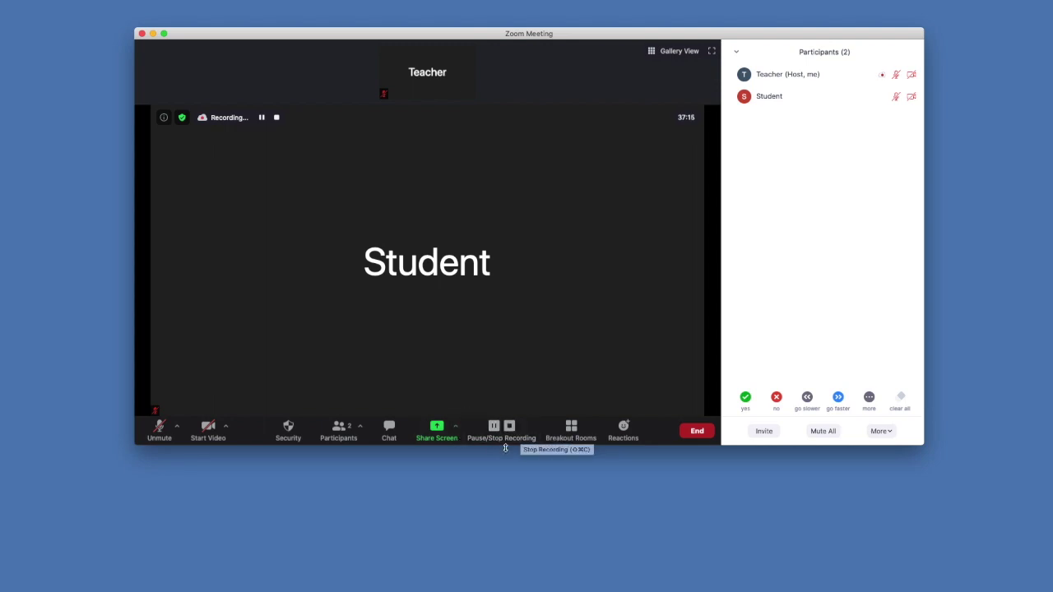
# - Pause the meeting's cloud recording, and stop it for good with confirmation
pyautogui.click(492, 428)
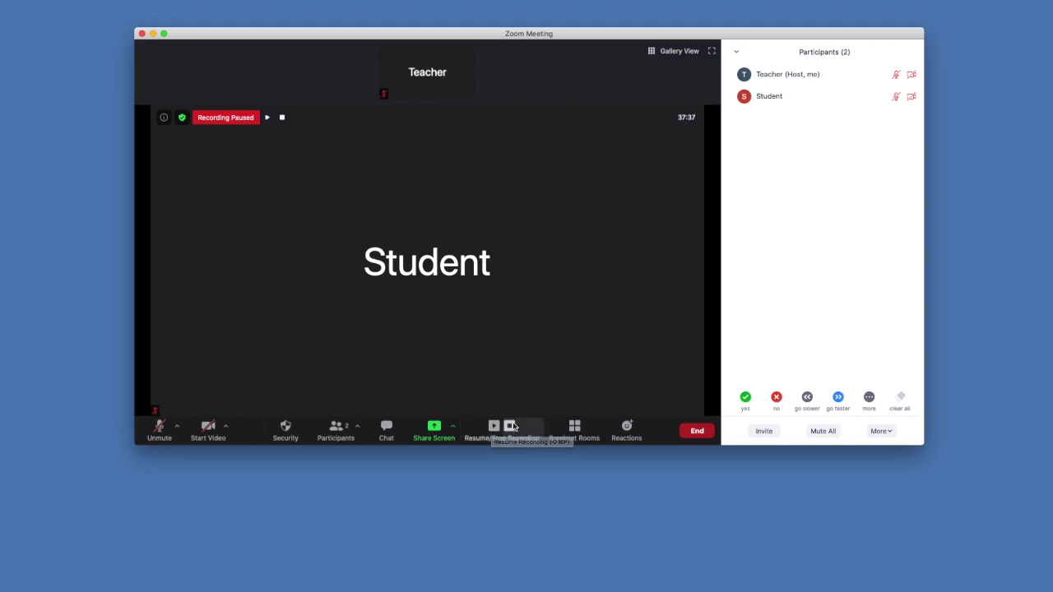
pyautogui.click(509, 426)
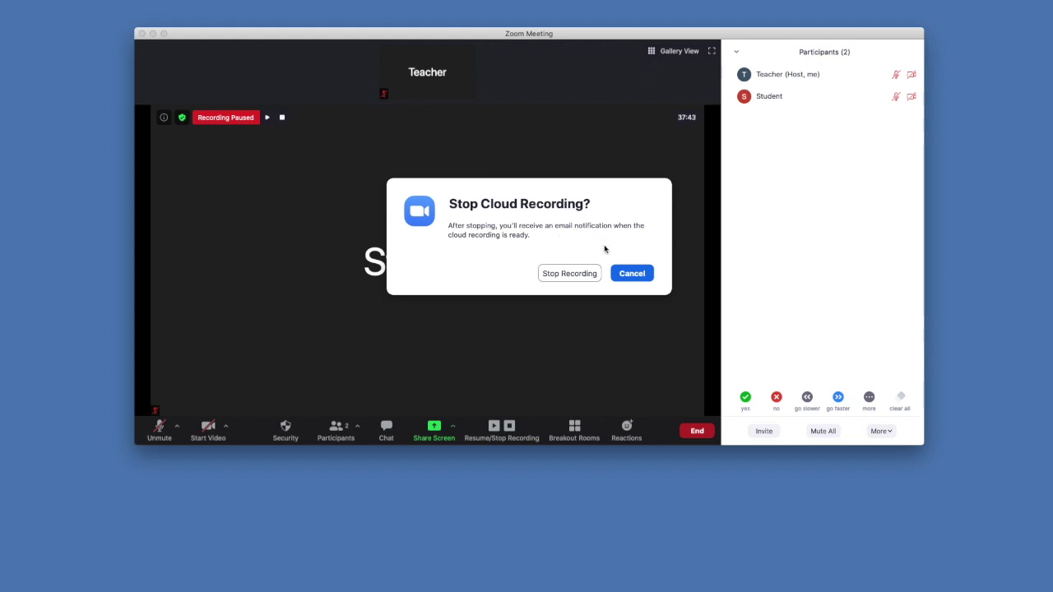
pyautogui.click(570, 274)
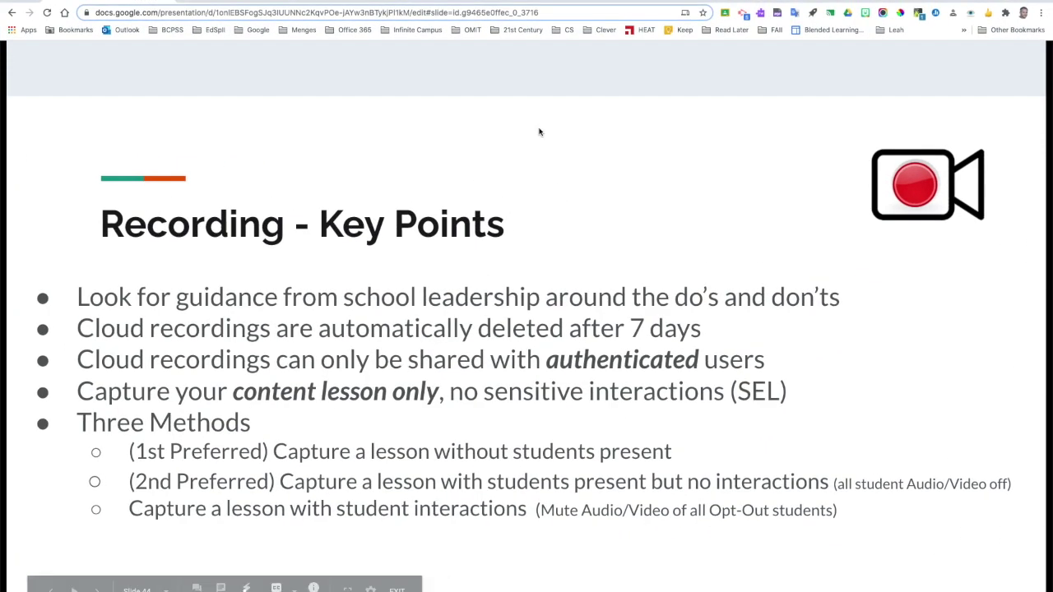
# - On the Zoom web portal's recordings page, examine the sharing settings and detailed link information of the Zoom Train the Trainer recording
pyautogui.hotkey('ctrl', 'Tab')
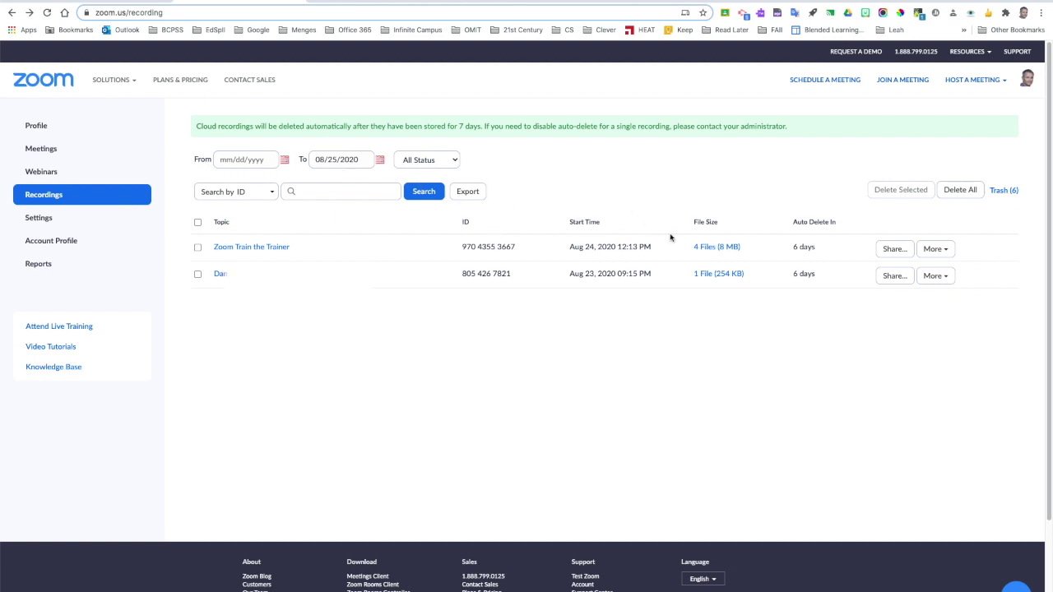
pyautogui.click(904, 249)
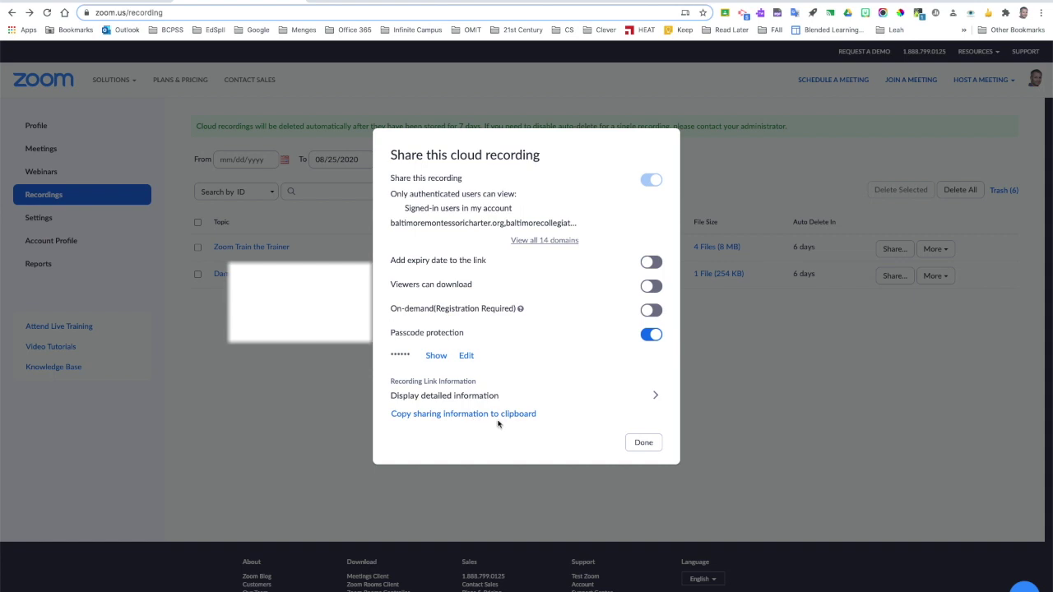
pyautogui.click(655, 396)
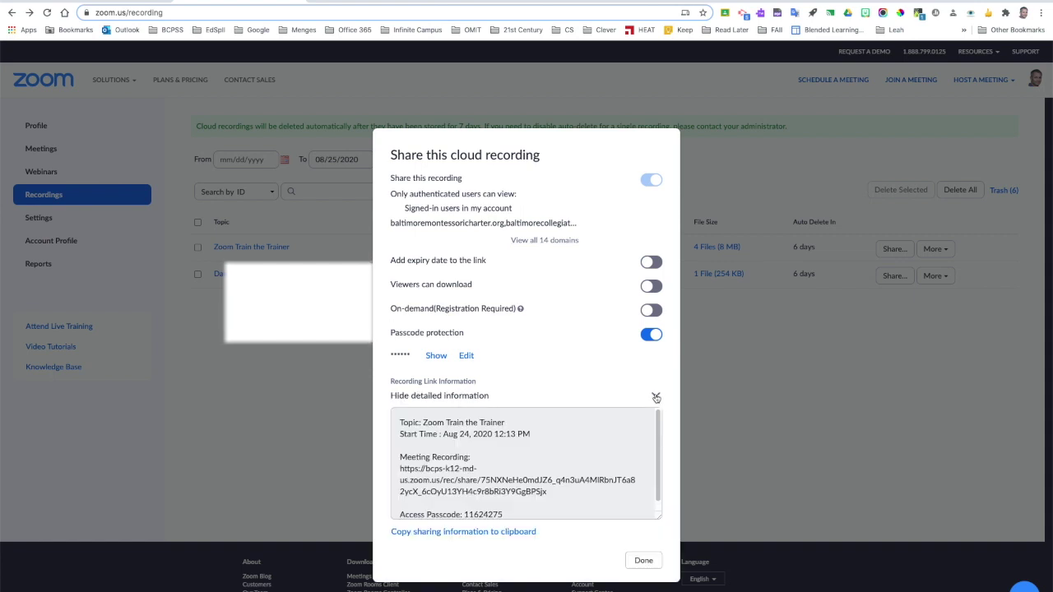
pyautogui.scroll(-1, 576, 442)
pyautogui.scroll(1, 576, 442)
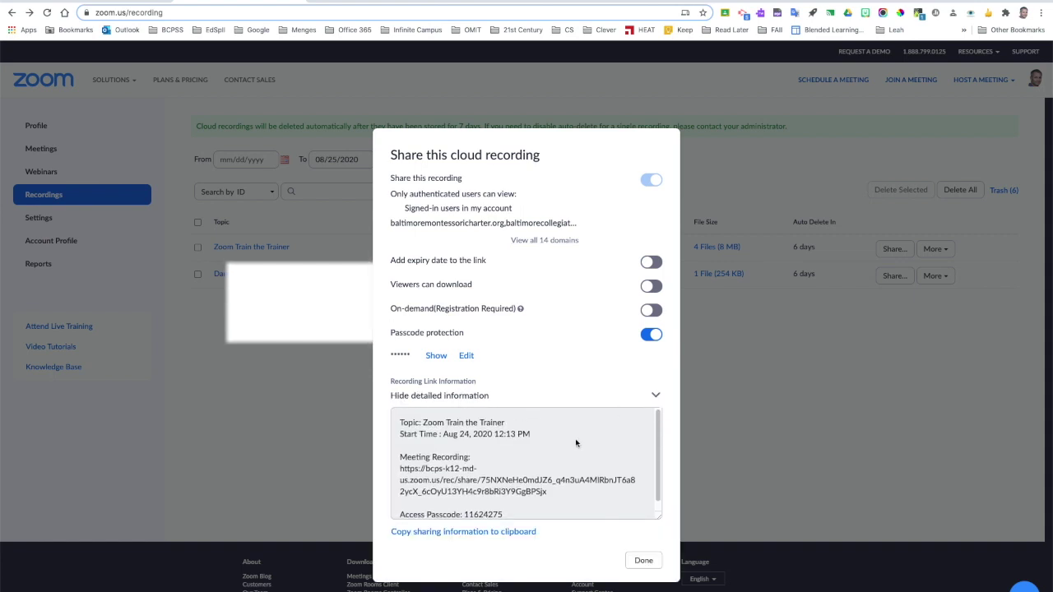
pyautogui.click(654, 395)
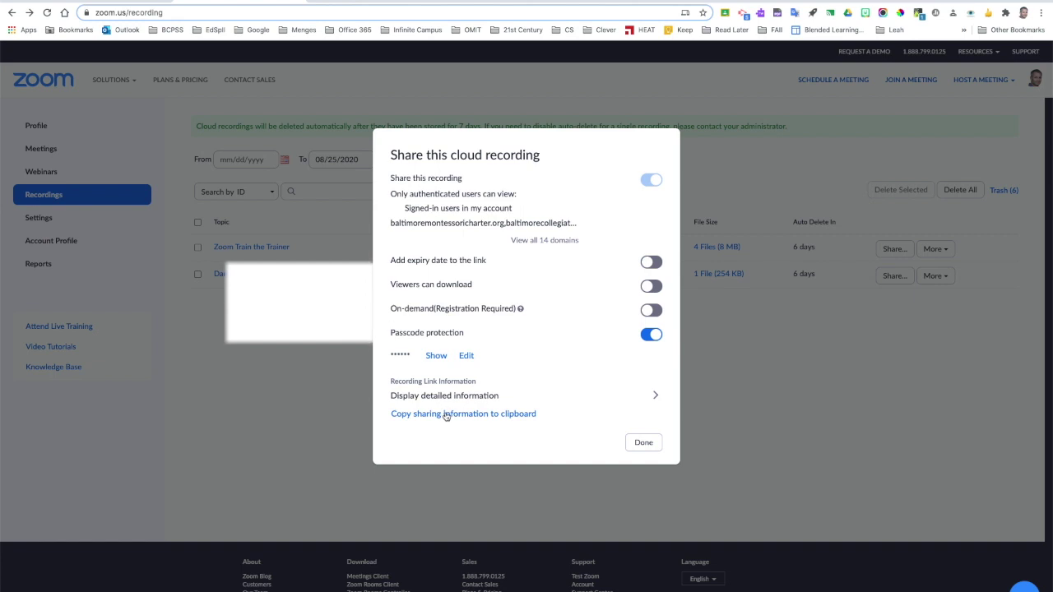
pyautogui.click(644, 444)
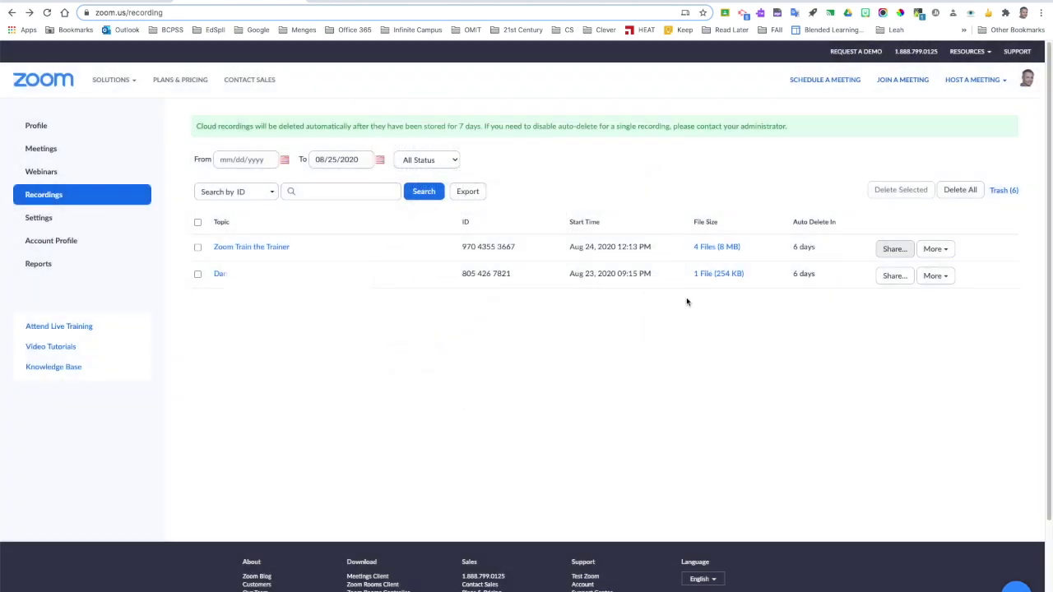
# - Check the download and delete options available for the Zoom Train the Trainer recording, without choosing any
pyautogui.click(947, 250)
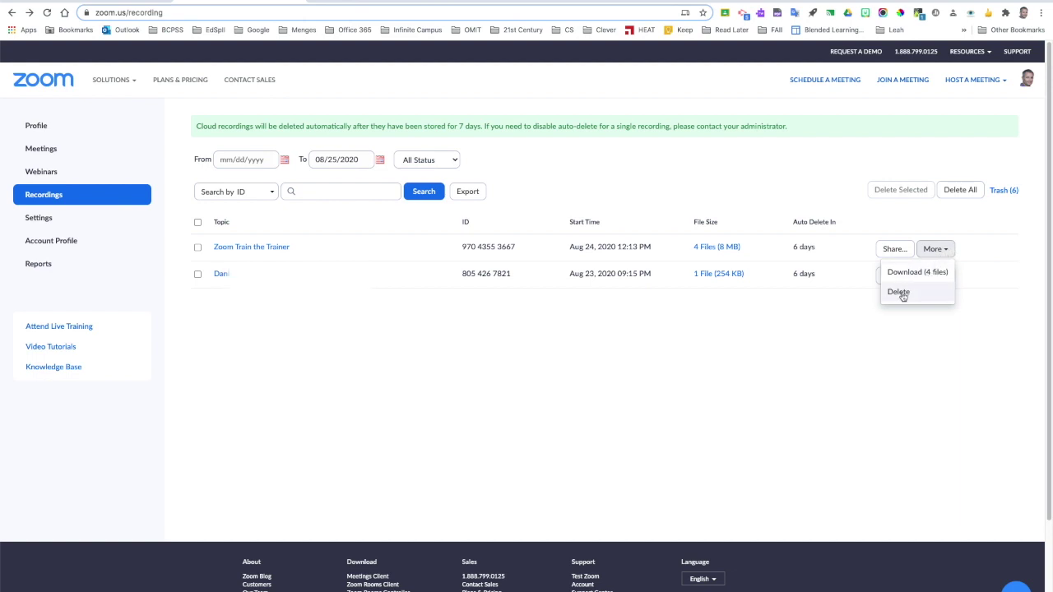
pyautogui.click(765, 358)
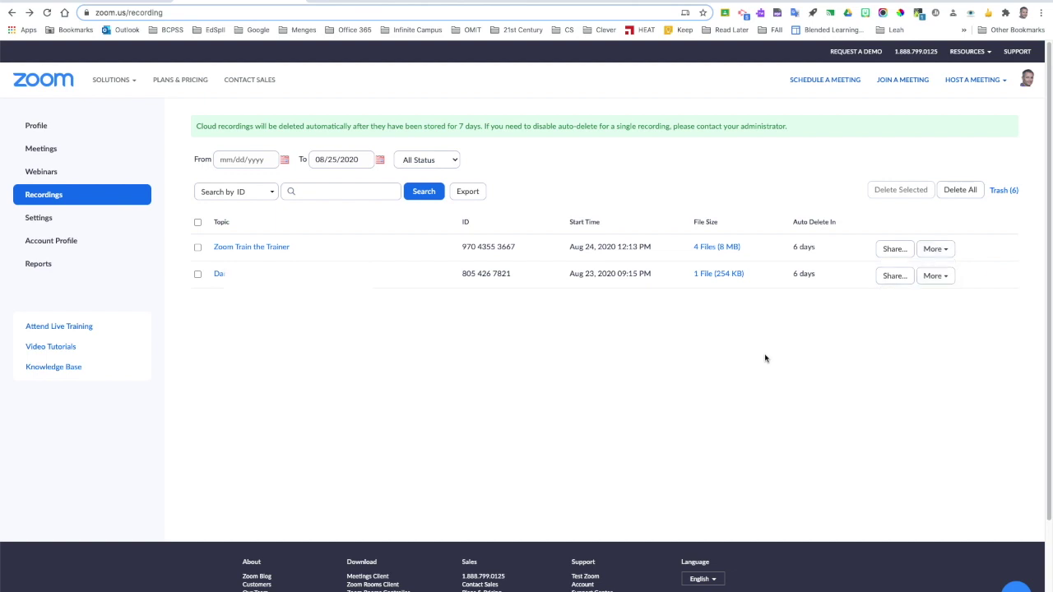
pyautogui.click(945, 247)
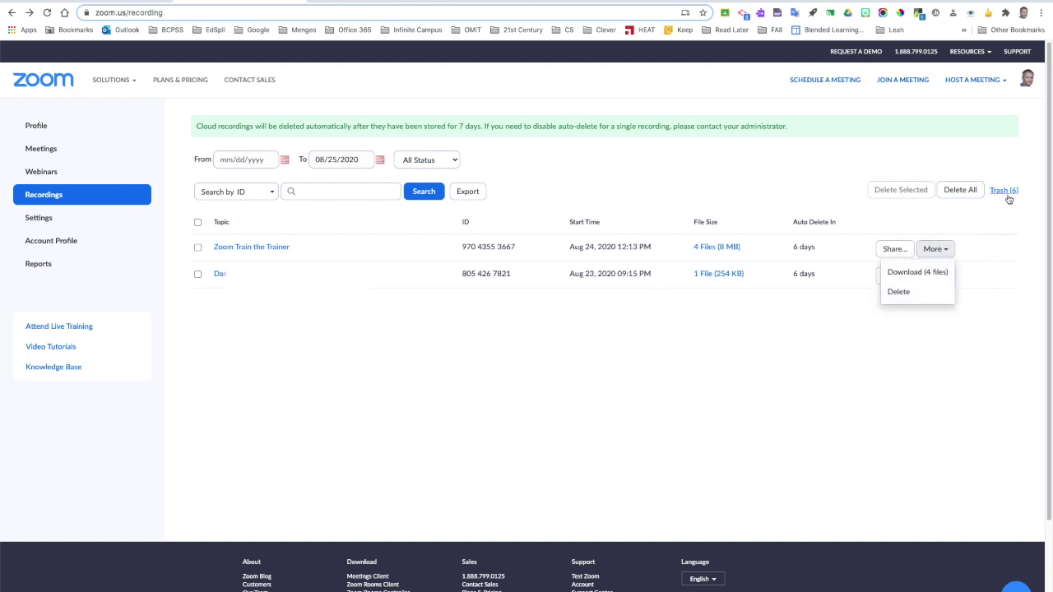
pyautogui.click(1000, 255)
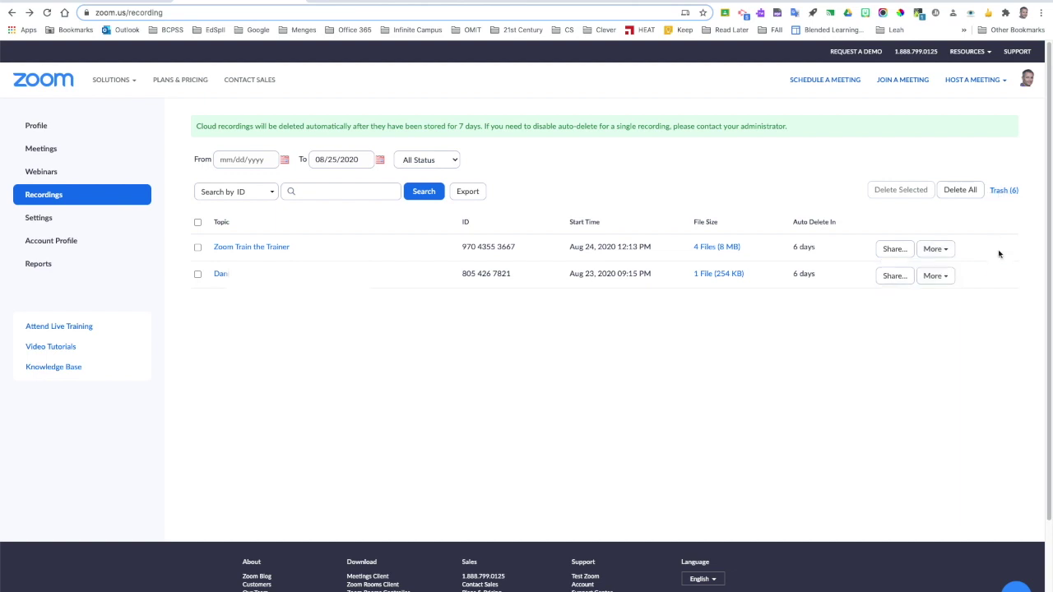
# - Open the Zoom Train the Trainer recording's details and save Recording 1's audio transcript to Downloads in WebVTT format
pyautogui.click(246, 249)
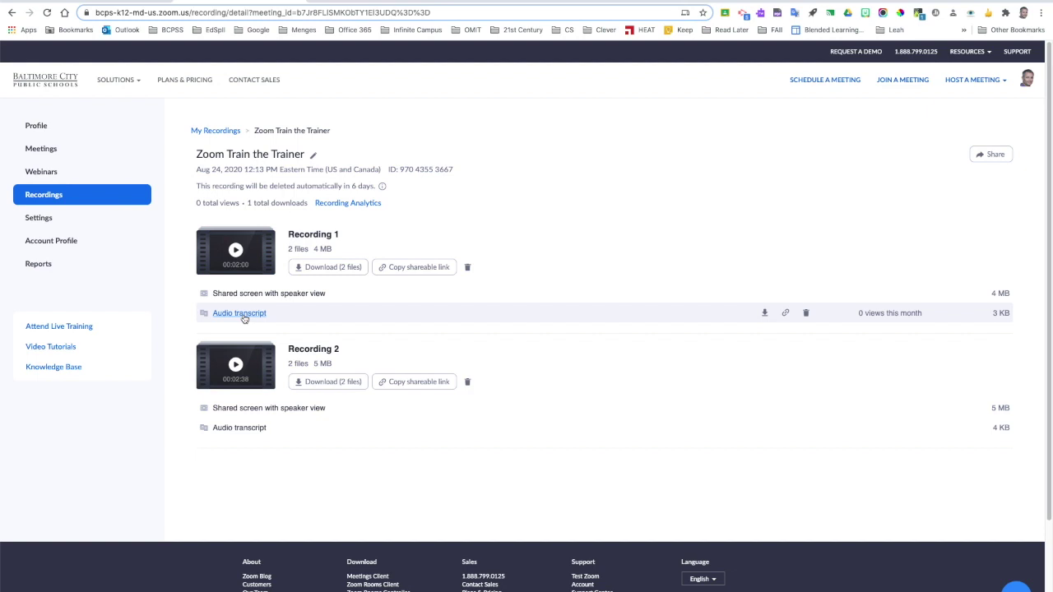
pyautogui.click(239, 313)
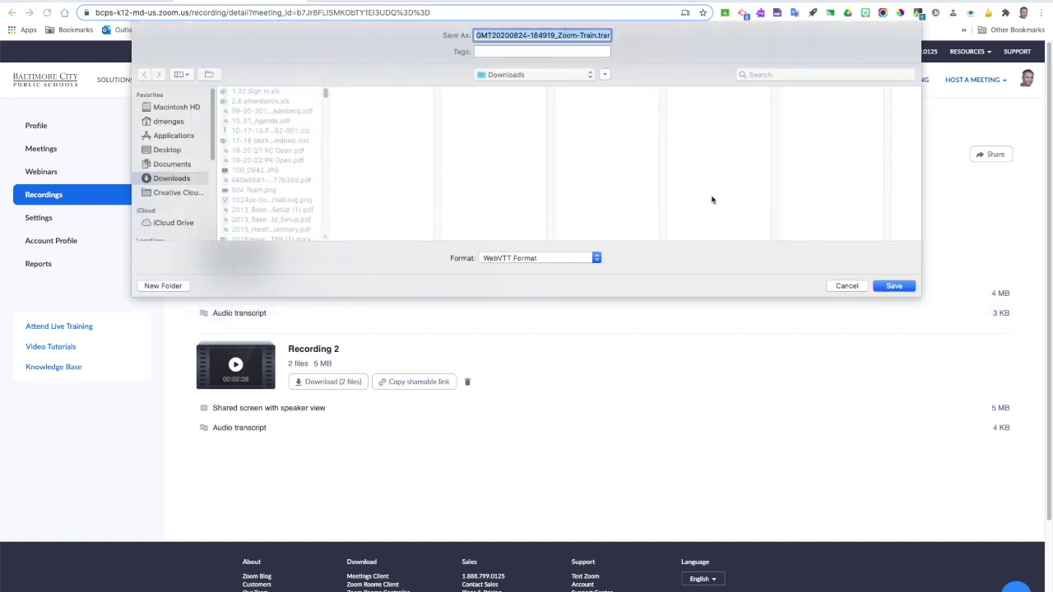
pyautogui.click(893, 286)
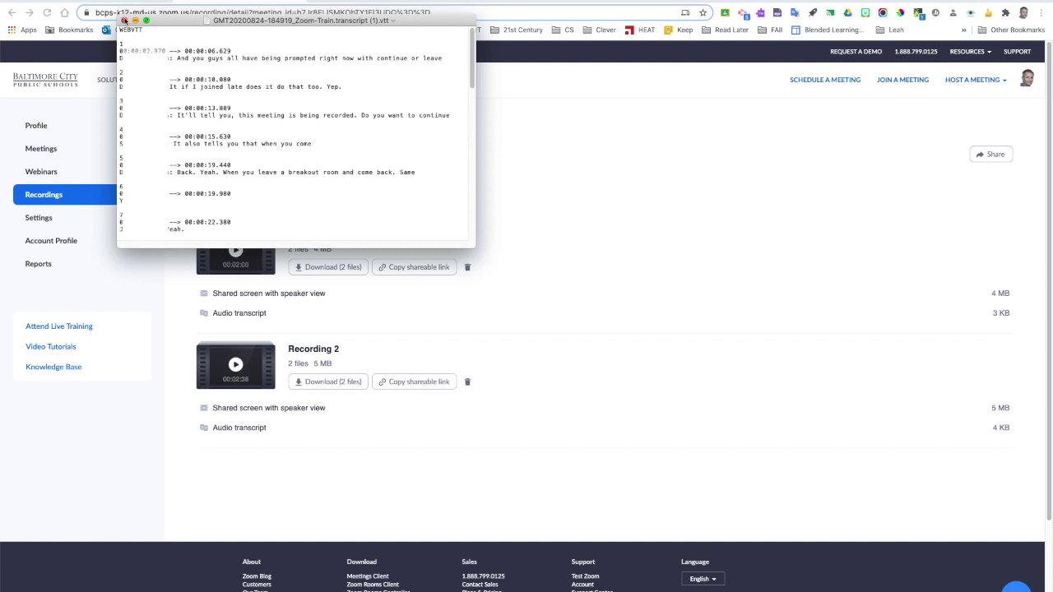
pyautogui.click(114, 70)
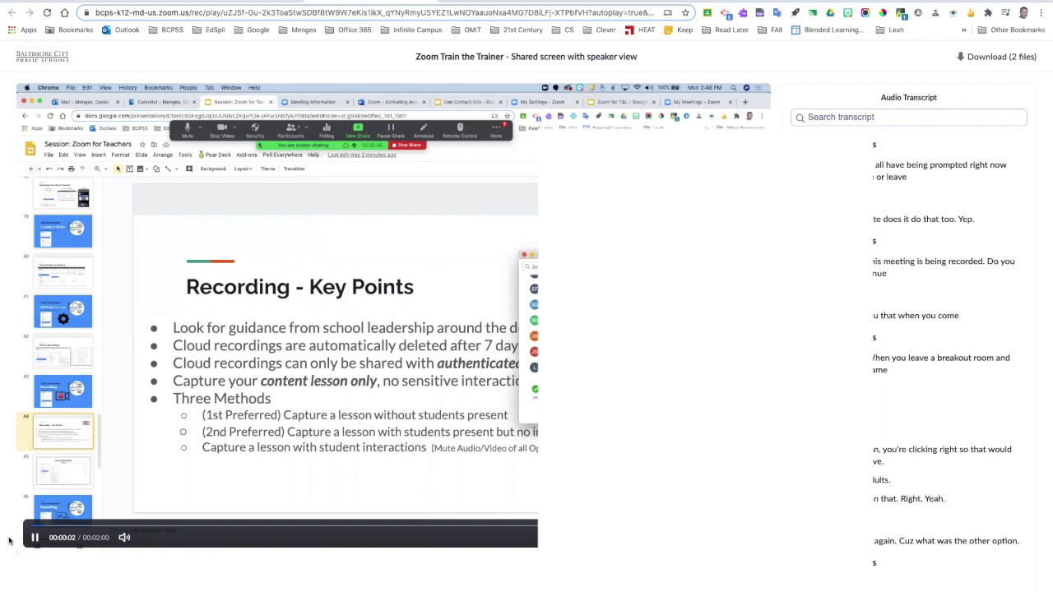
# - Pause the shared screen with speaker view playback, skim its audio transcript, and close the playback page
pyautogui.click(35, 538)
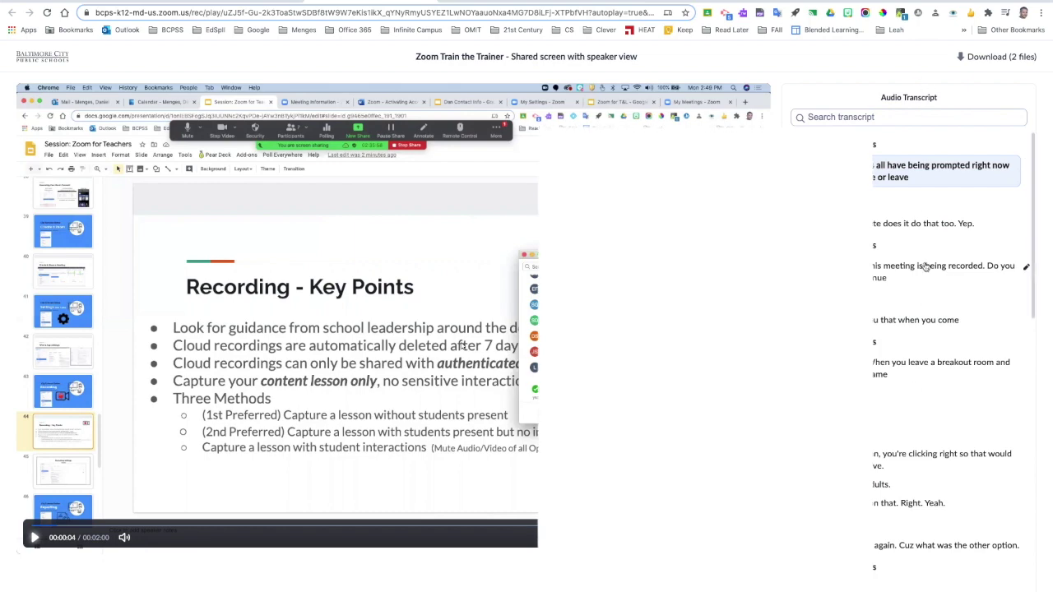
pyautogui.scroll(-5, 912, 370)
pyautogui.scroll(5, 912, 370)
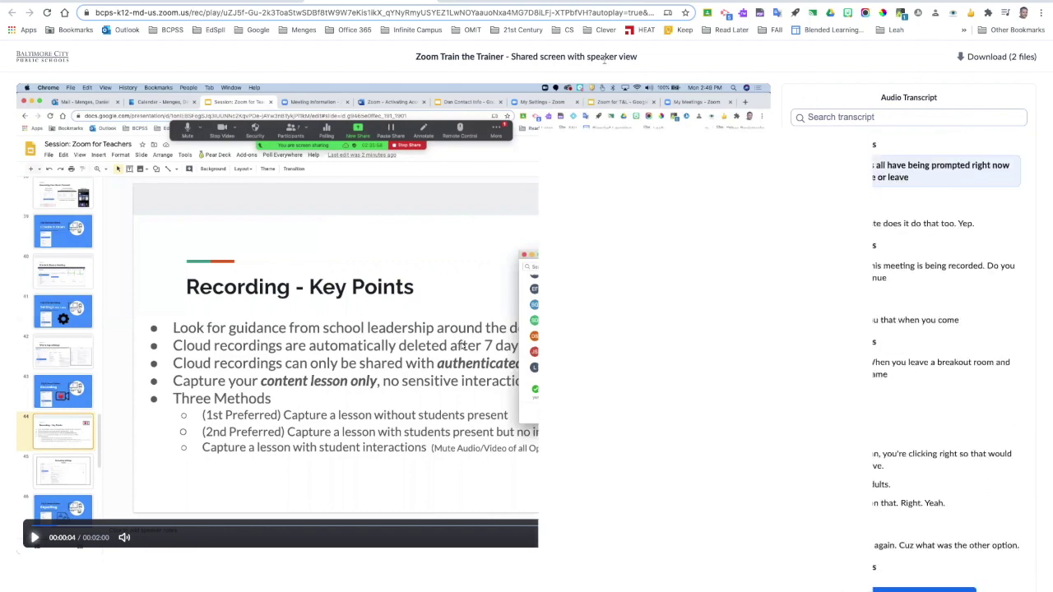
pyautogui.press('super+w')
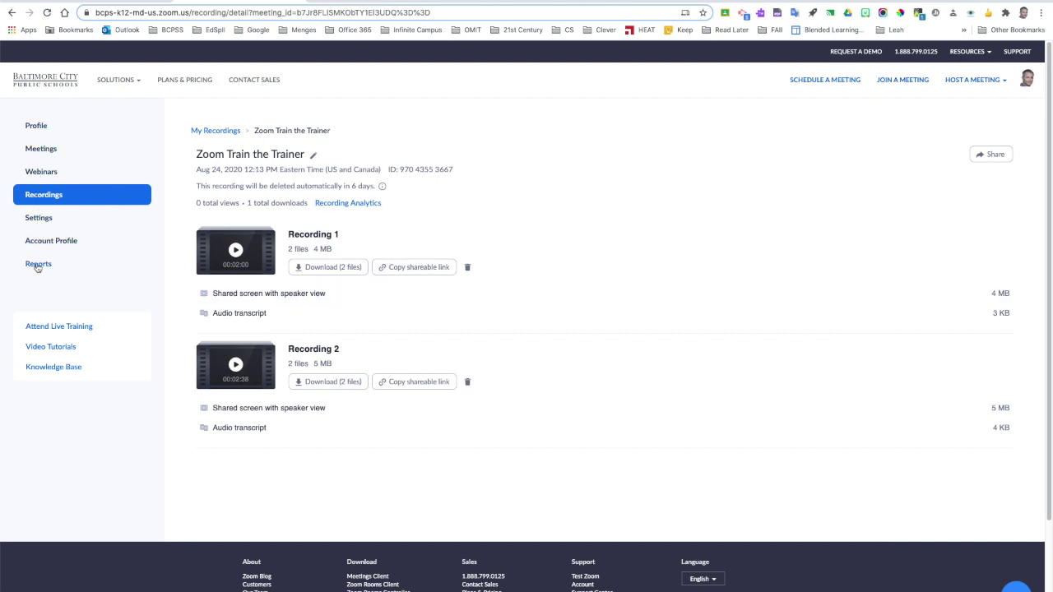
# - Open the account's recording settings and examine the cloud recording, audio transcript, viewer authentication, passcode, auto-delete and disclaimer options
pyautogui.click(36, 219)
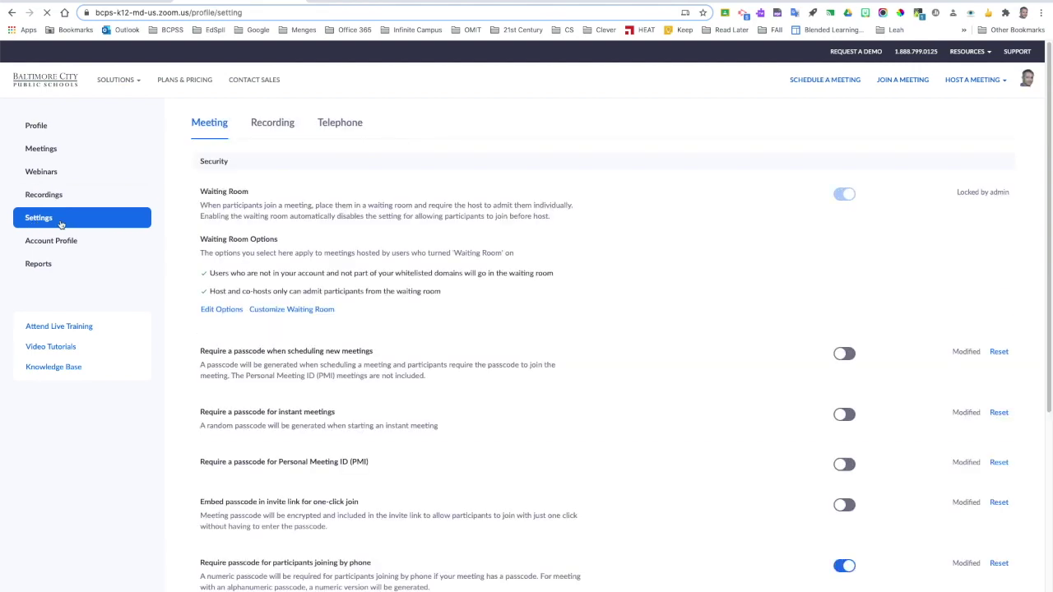
pyautogui.click(271, 125)
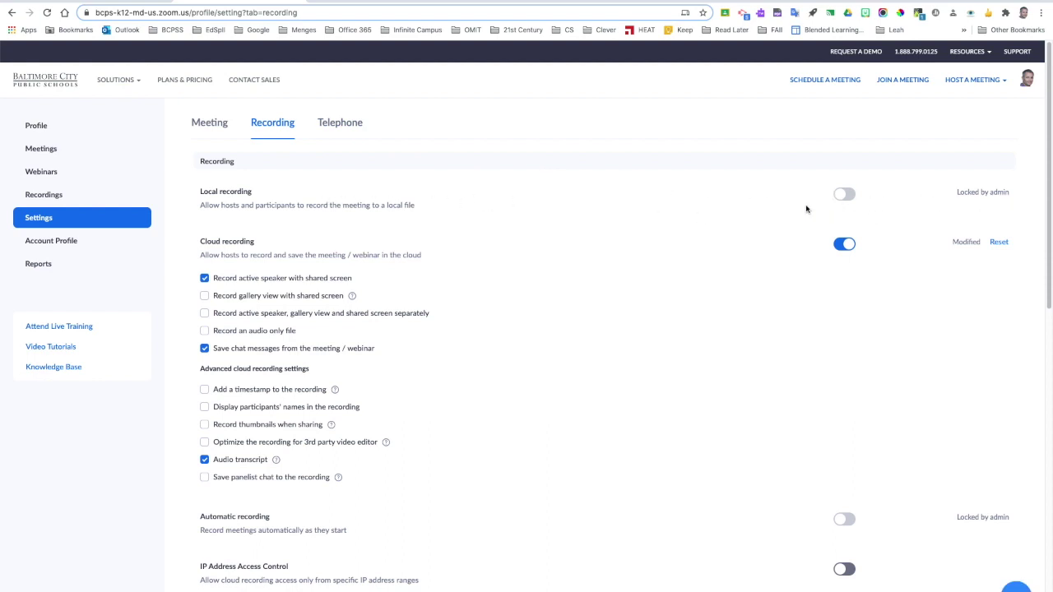
pyautogui.scroll(-1, 782, 211)
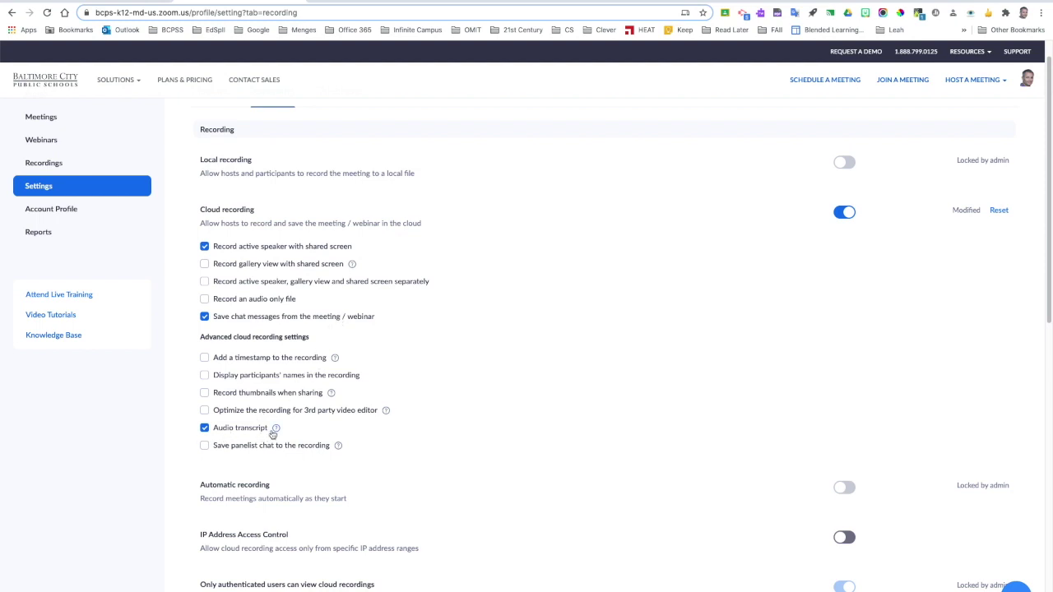
pyautogui.moveTo(276, 428)
pyautogui.scroll(-4, 321, 432)
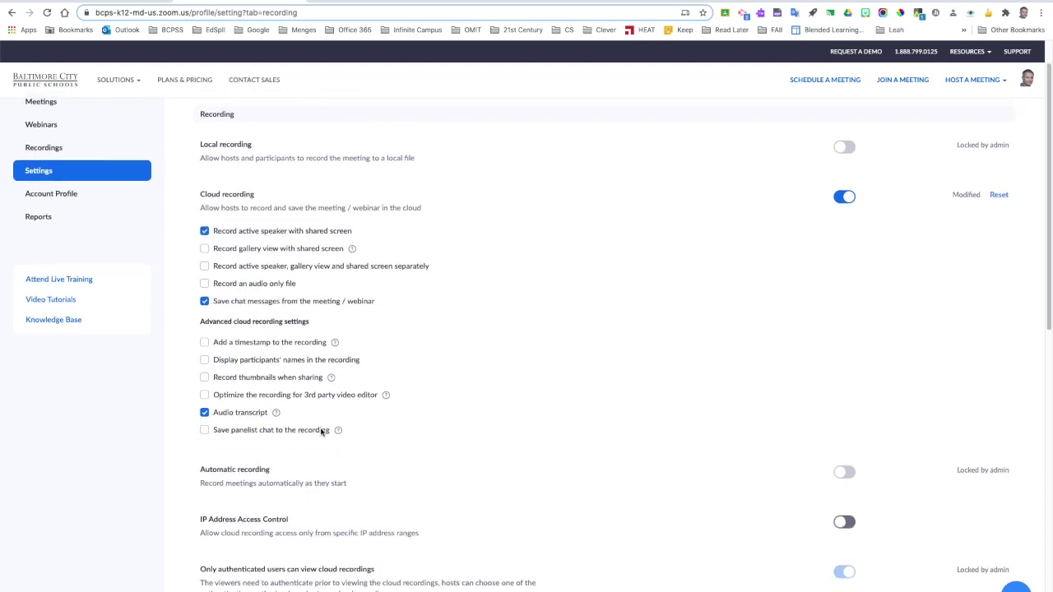
pyautogui.scroll(-3, 320, 431)
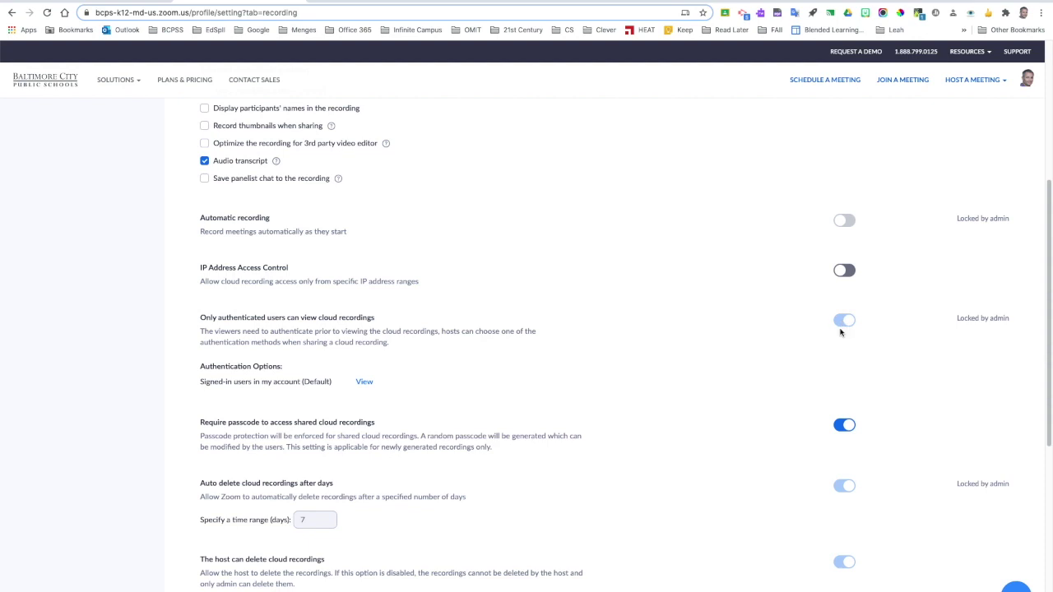
pyautogui.scroll(-3, 837, 382)
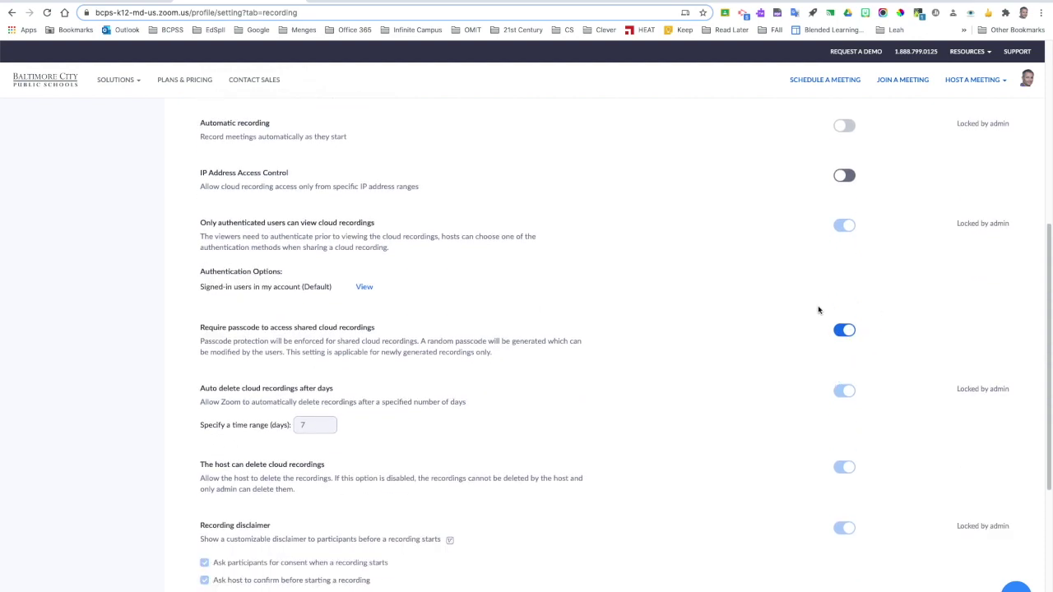
pyautogui.scroll(-3, 884, 320)
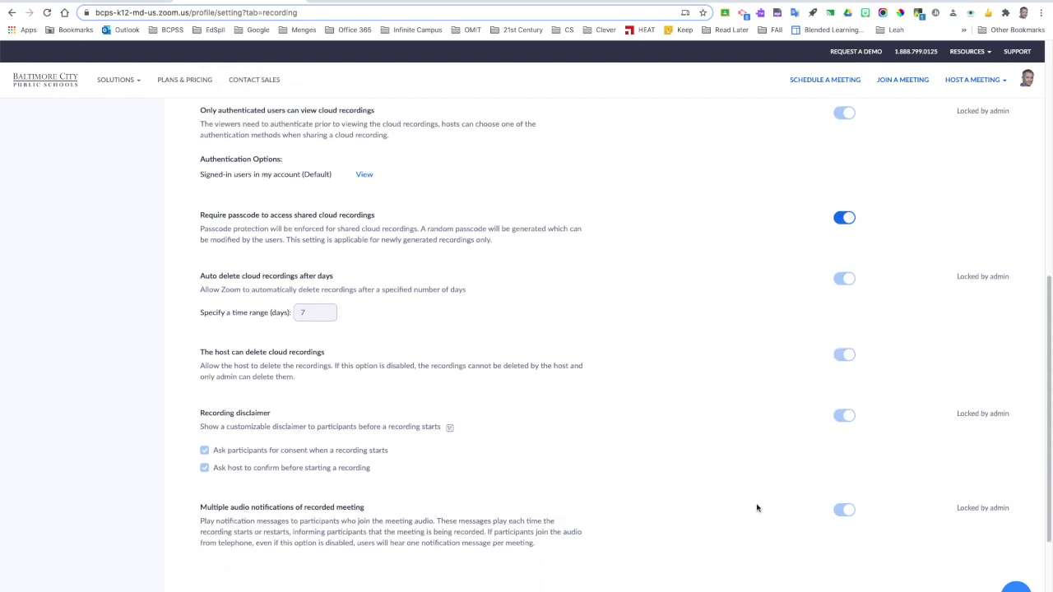
pyautogui.scroll(12, 796, 480)
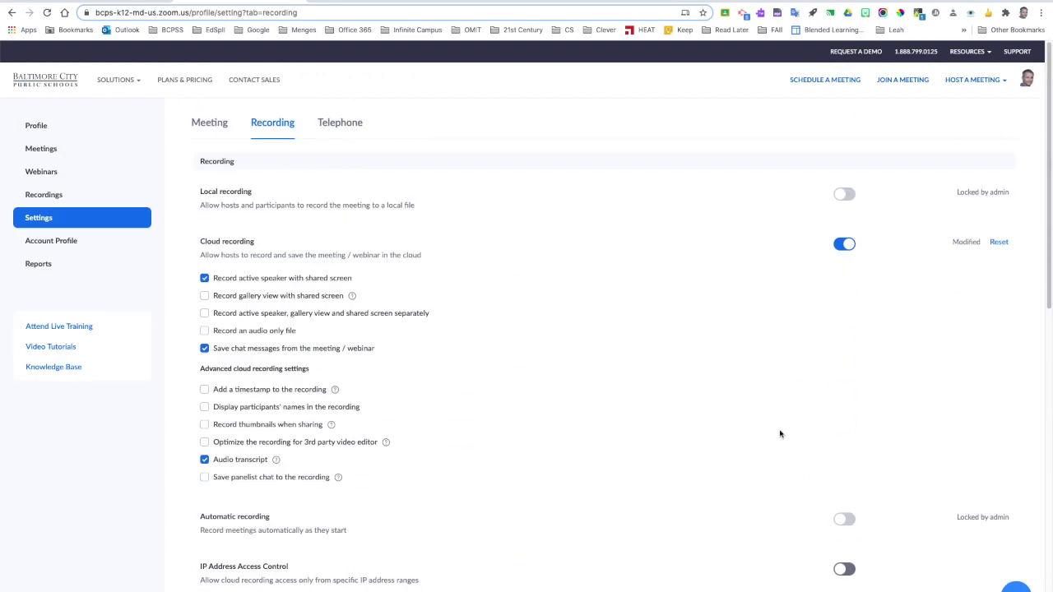